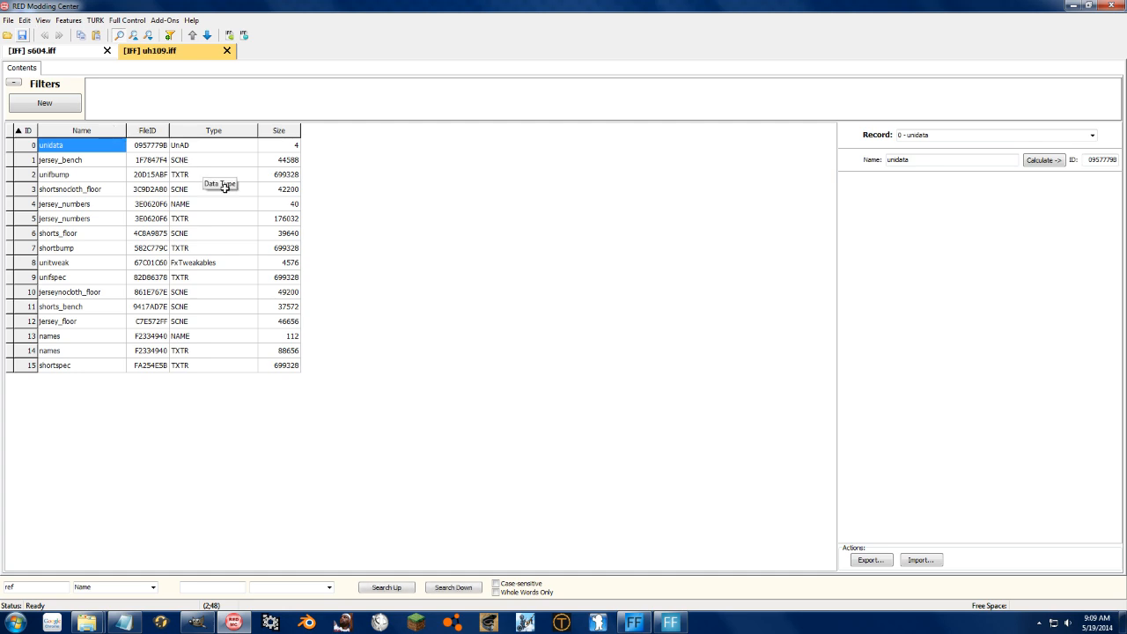
Preview the unifbump, jersey_numbers and names texture records in uh109.iff.
click(199, 170)
click(207, 161)
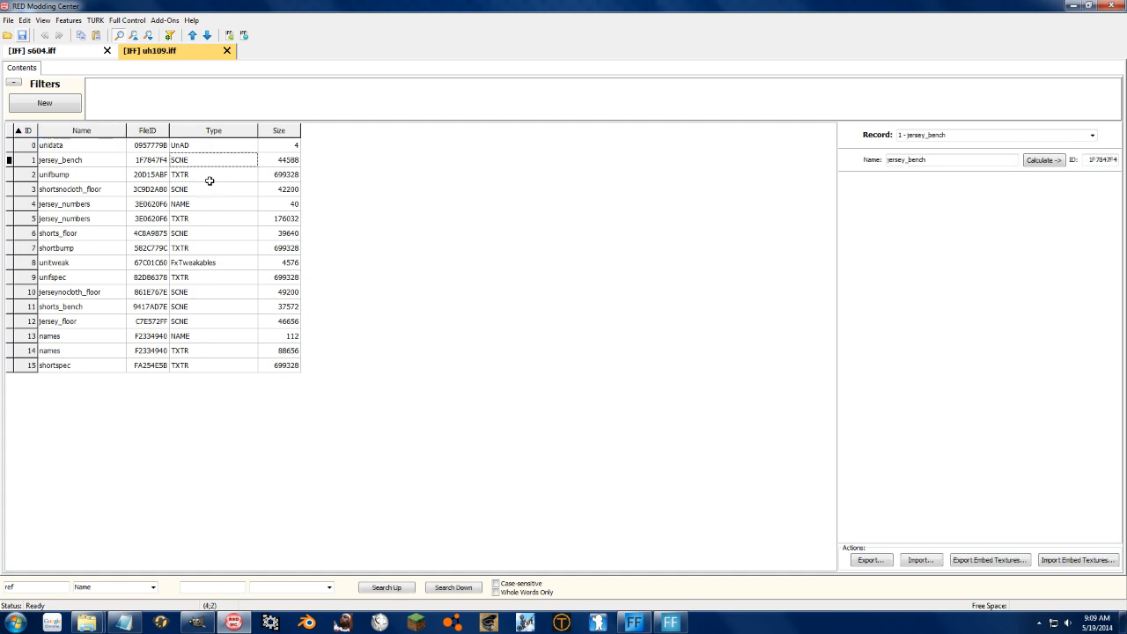
click(209, 176)
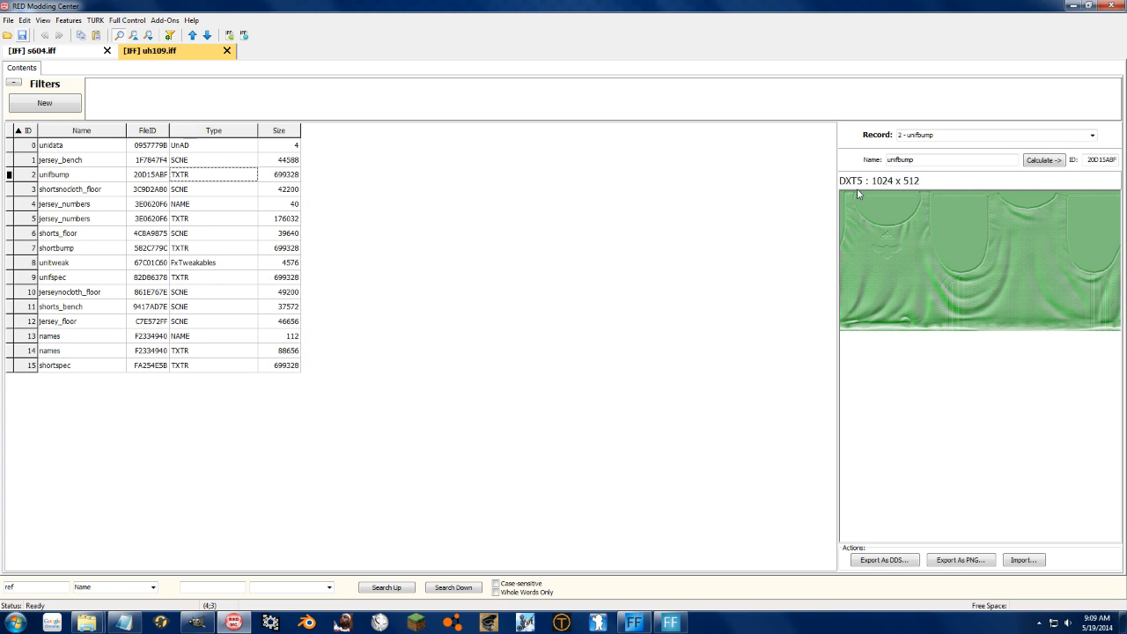
click(181, 220)
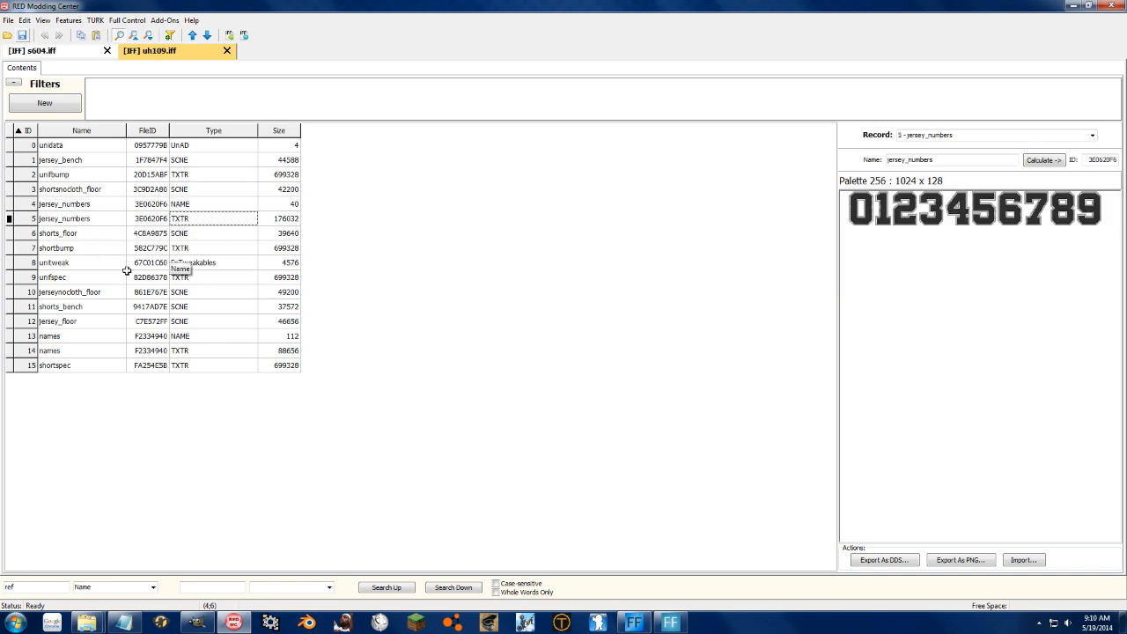
click(76, 350)
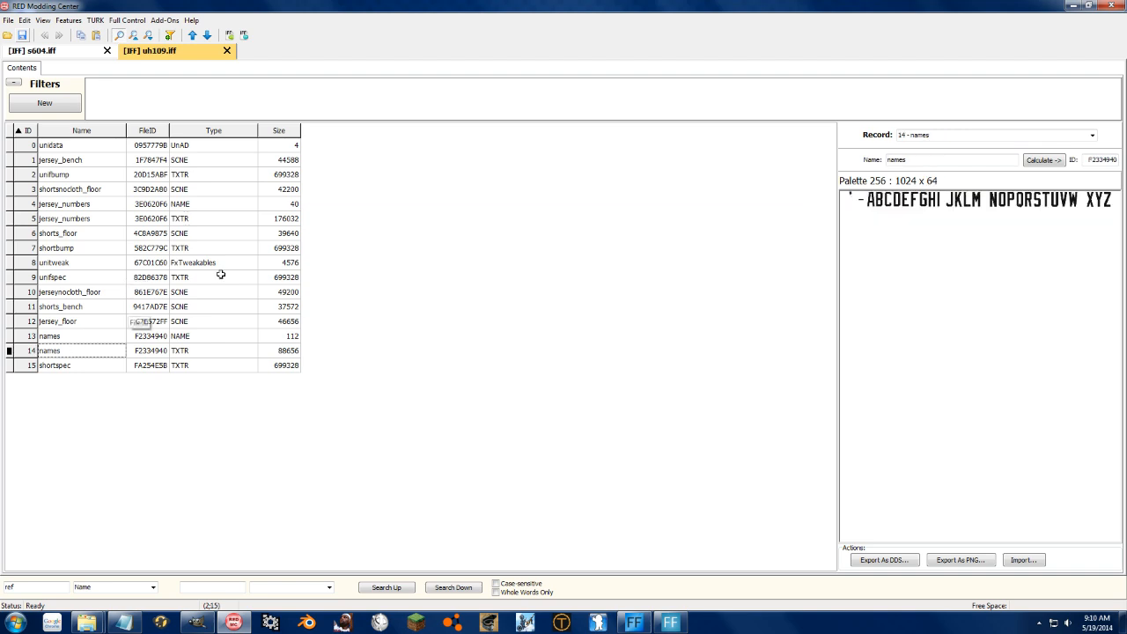
click(195, 219)
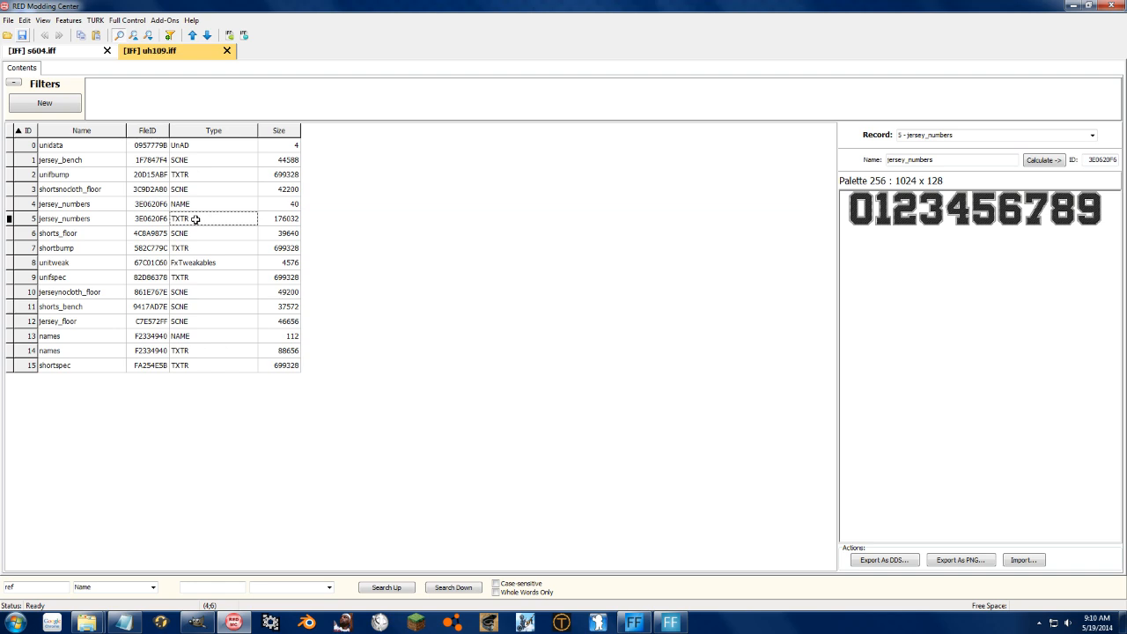
Inspect the digit boundaries in the texture index of the jersey_numbers NAME record, leaving them unedited.
click(197, 206)
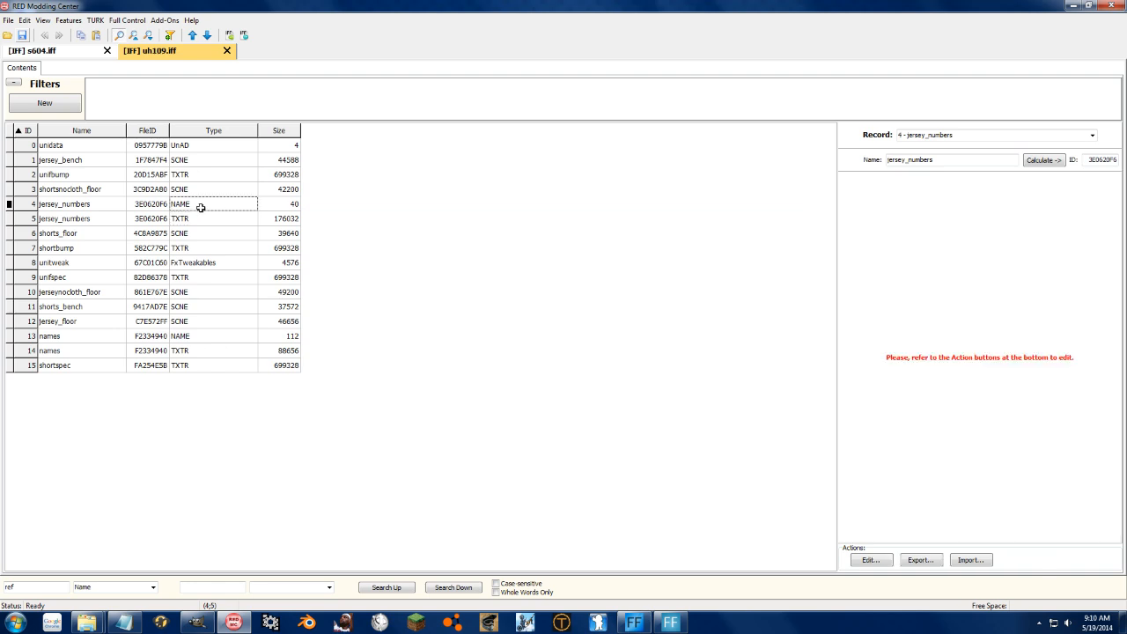
click(870, 560)
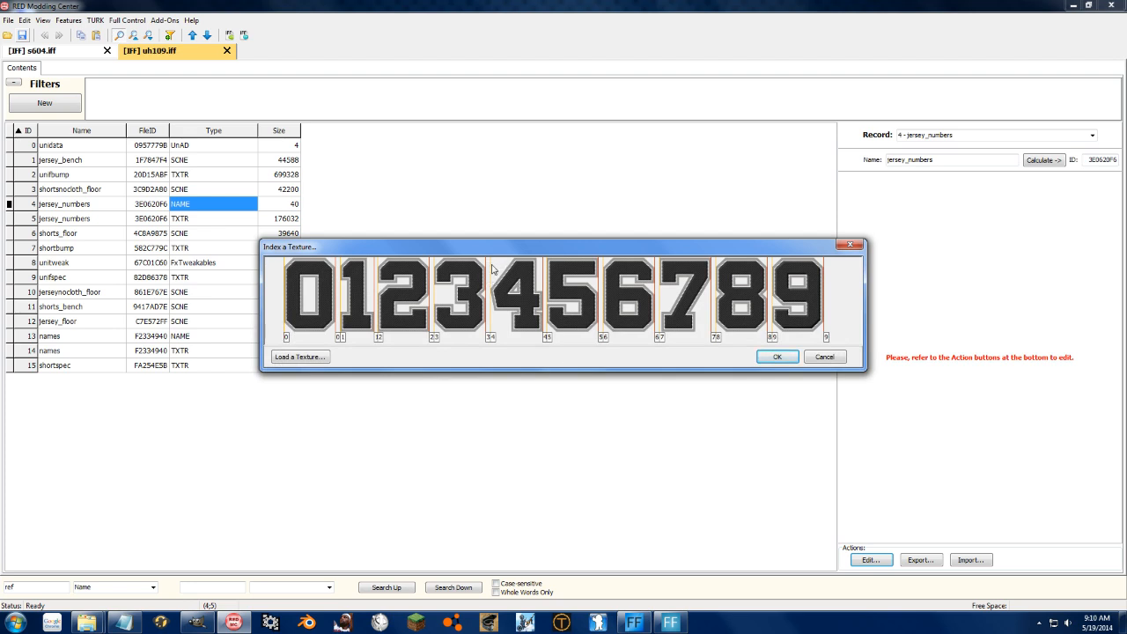
click(849, 245)
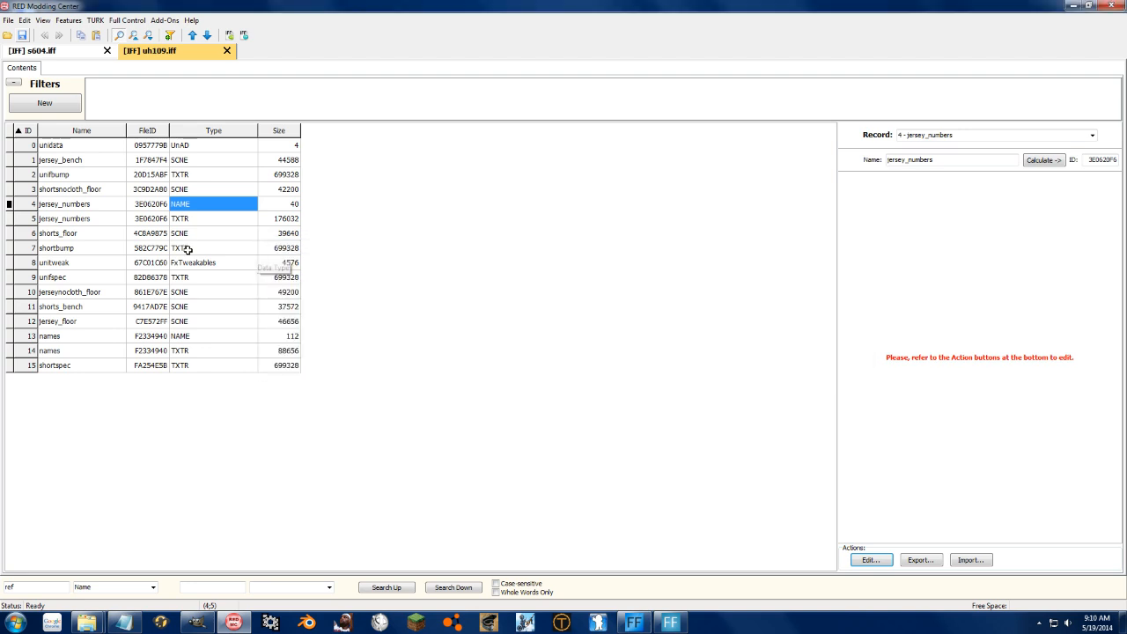
Export the jersey_numbers TXTR record to the Desktop as jersey_numbers.png.
click(114, 219)
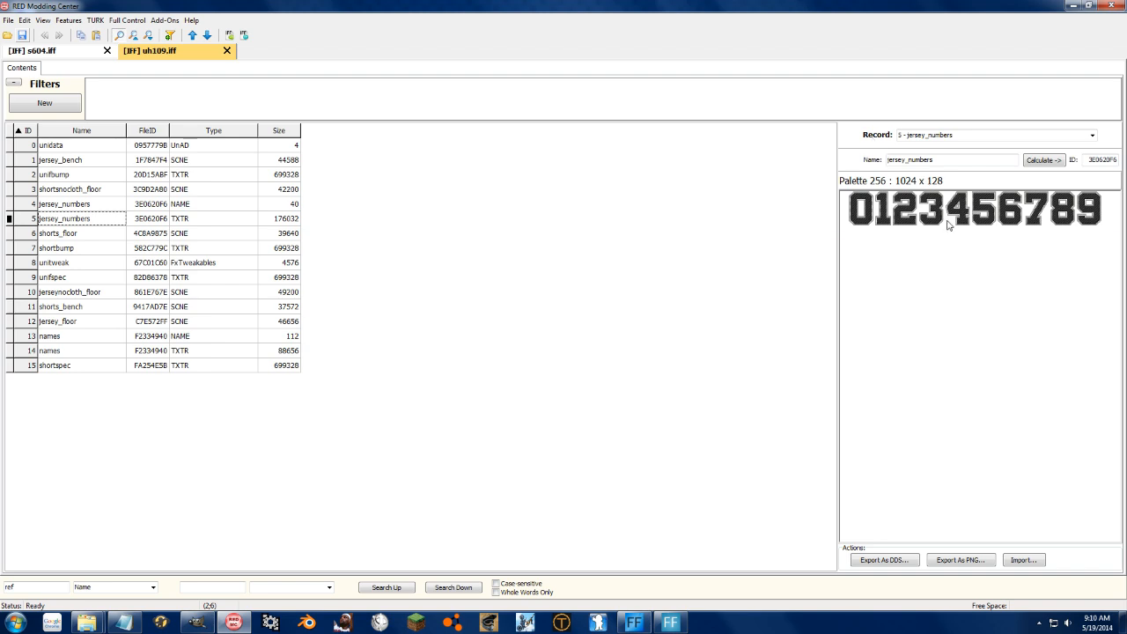
click(945, 567)
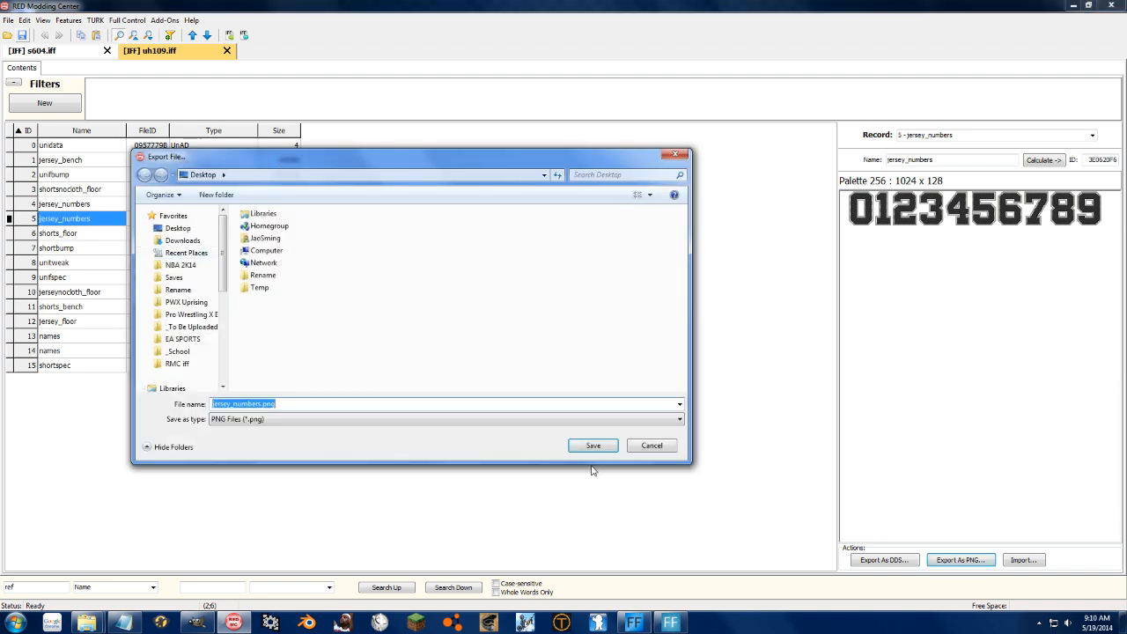
click(590, 447)
Switch to GIMP with the exported jersey_numbers.png from the Desktop and check the image's colour mode.
key(super+d)
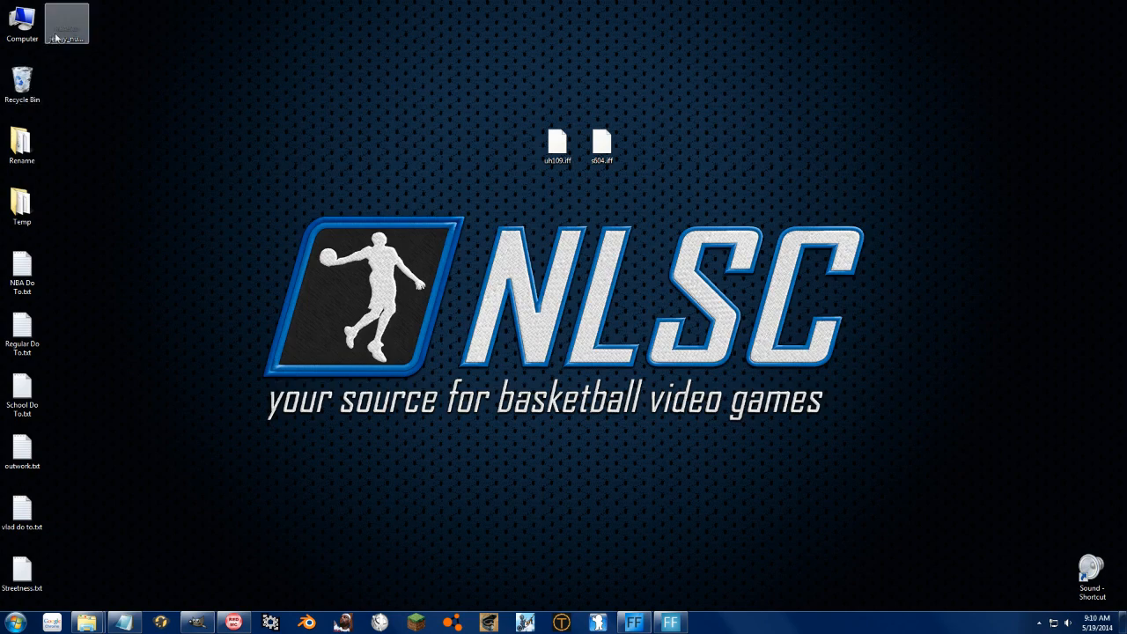
drag(72, 26, 274, 257)
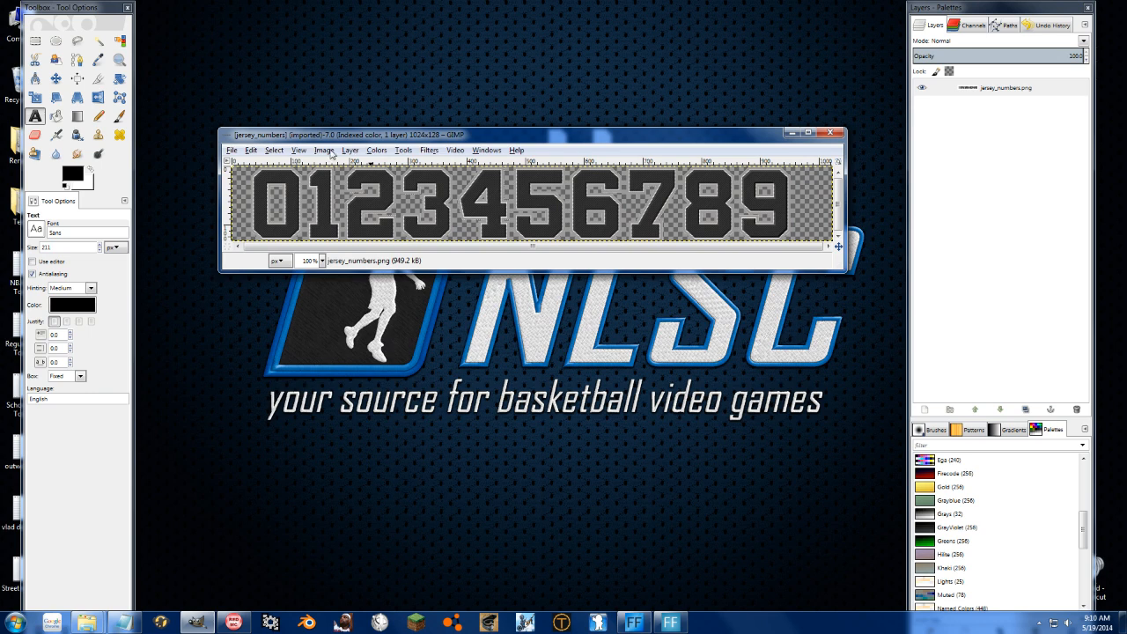
click(326, 151)
click(354, 149)
click(334, 150)
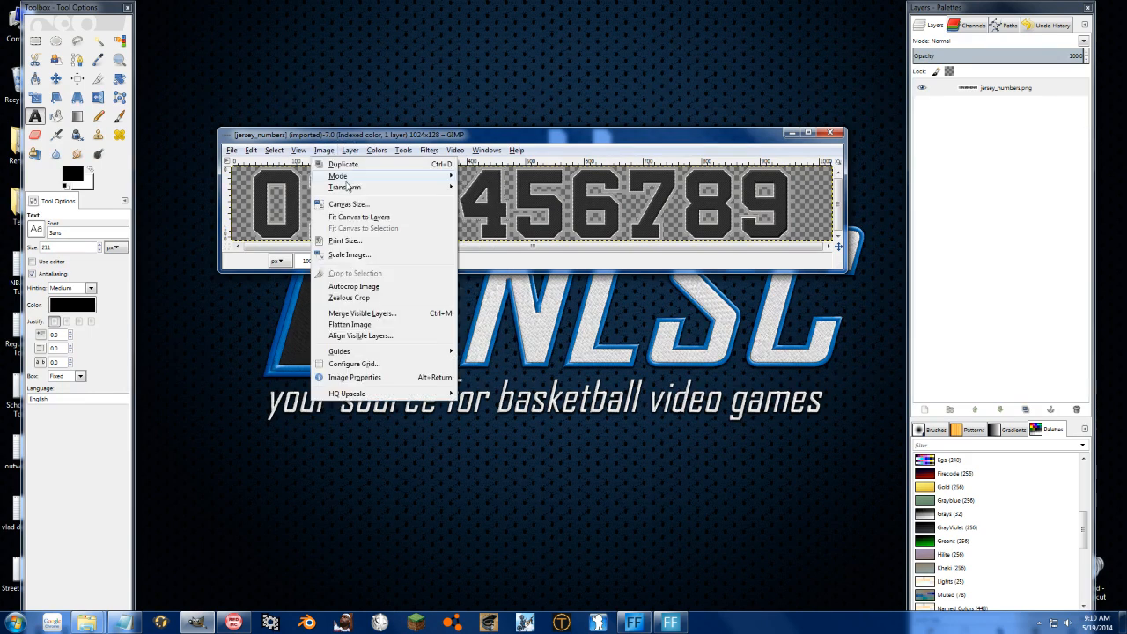
mouse_move(347, 177)
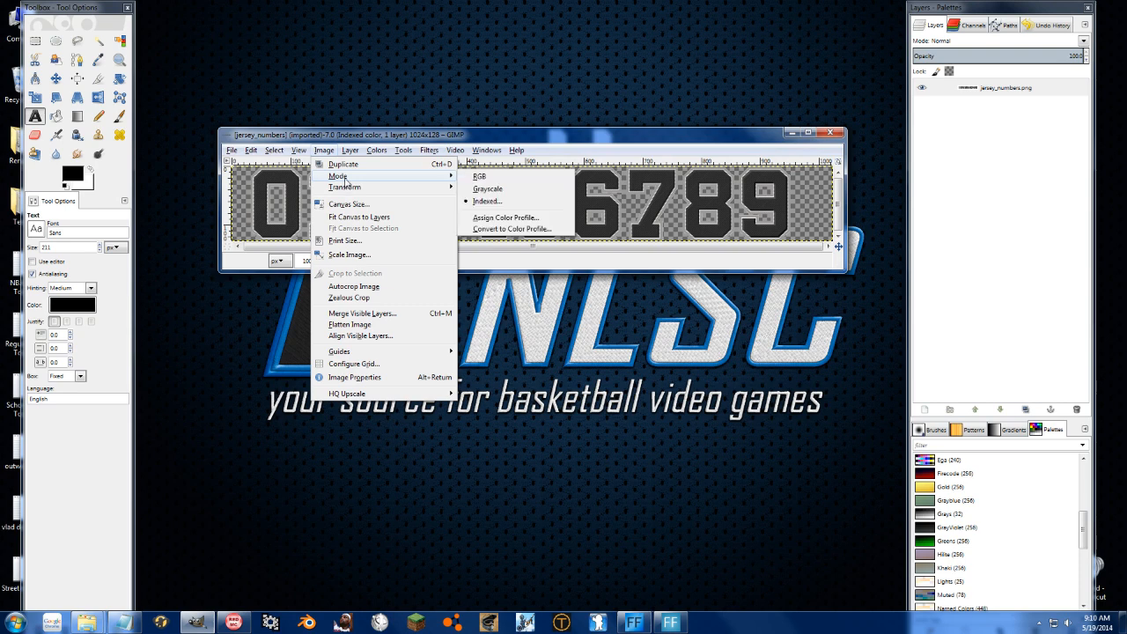
click(492, 201)
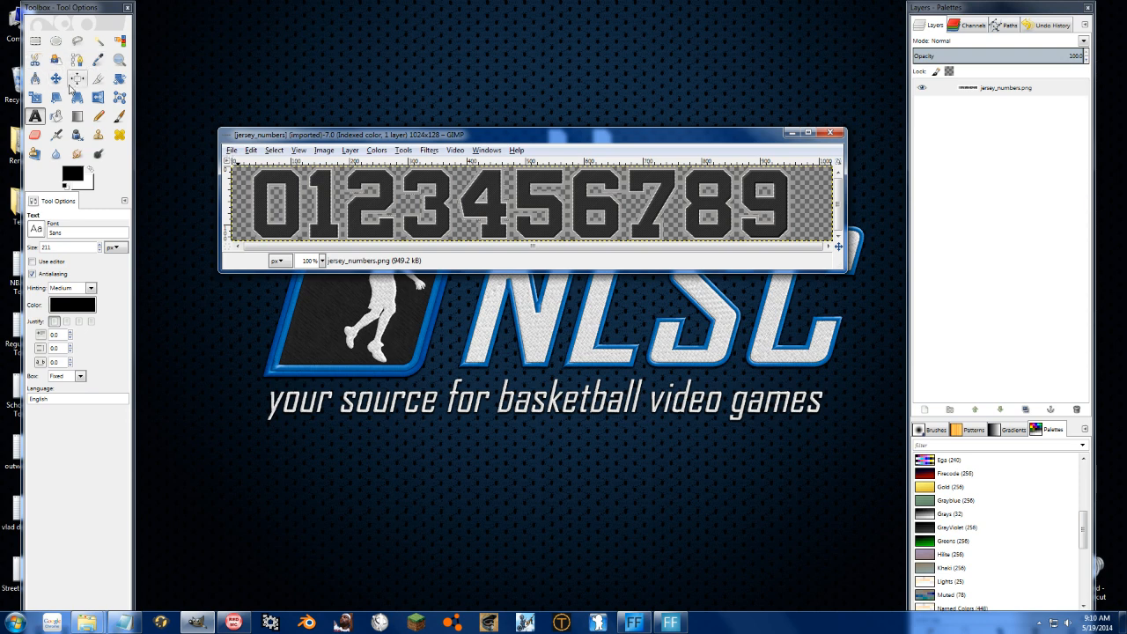
Keep black as the foreground colour and try a Bucket Fill on the digit 0.
click(72, 174)
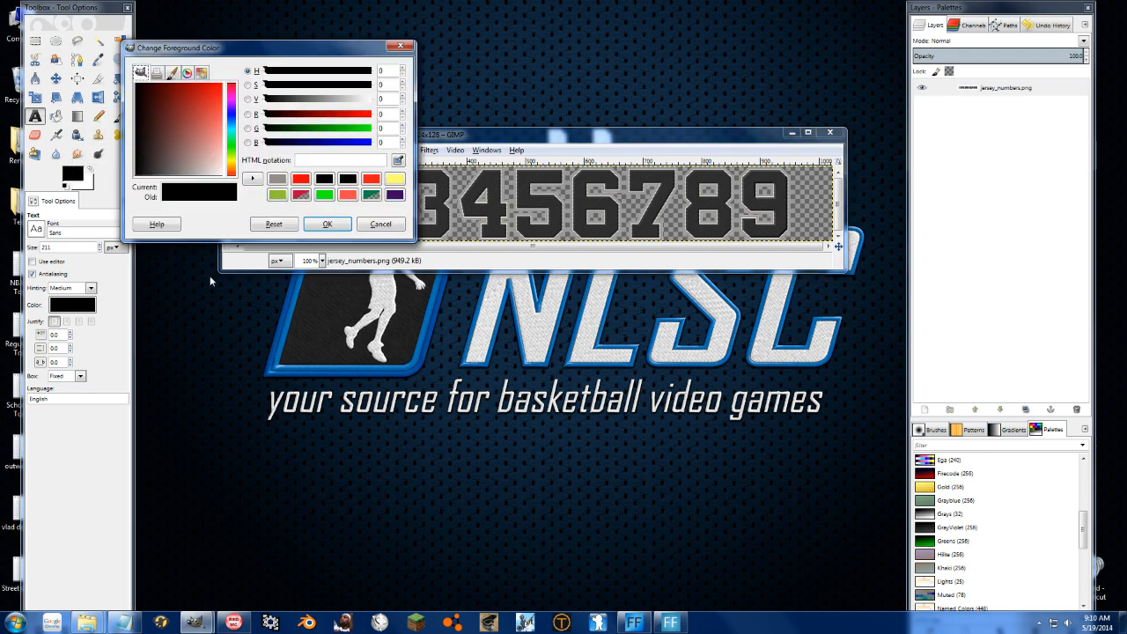
click(235, 147)
click(326, 224)
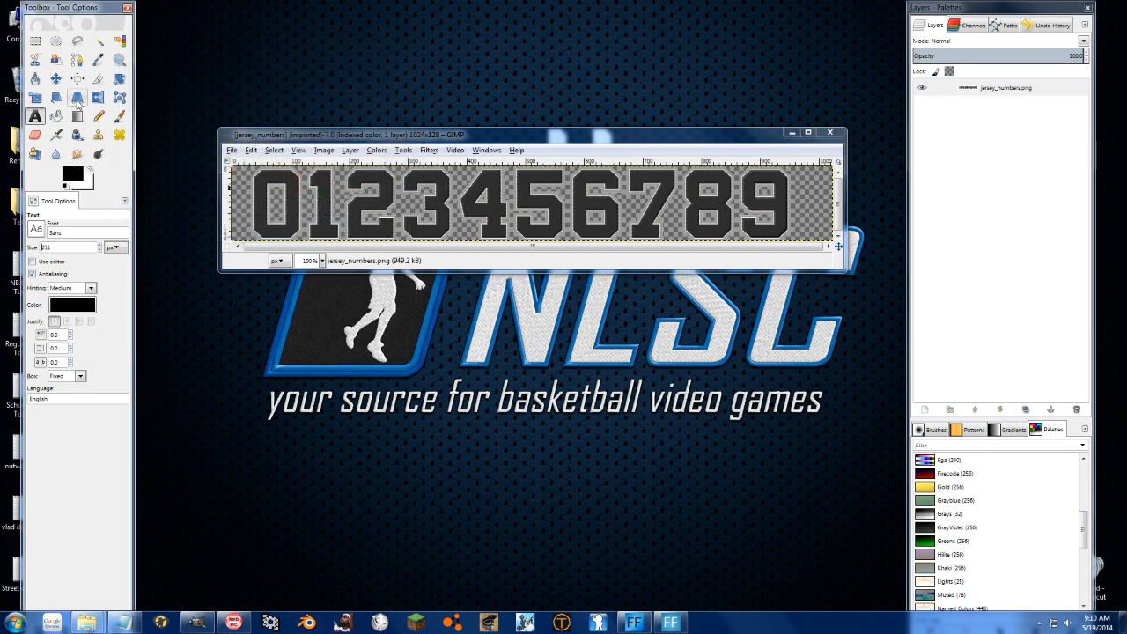
click(55, 116)
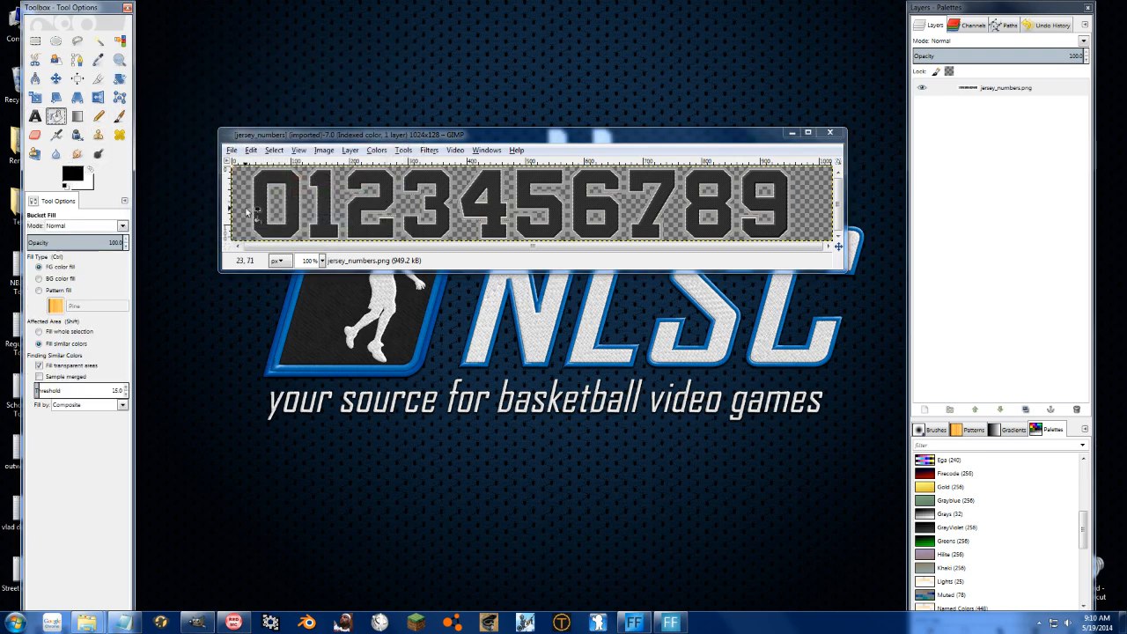
click(275, 181)
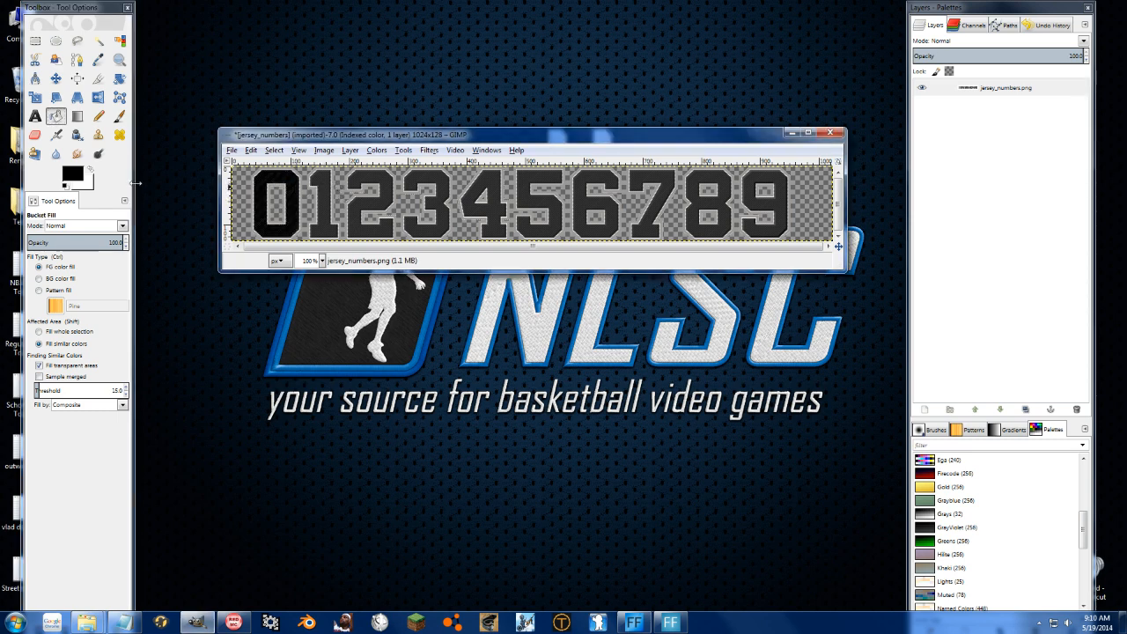
Set the foreground colour to a bright green.
click(73, 174)
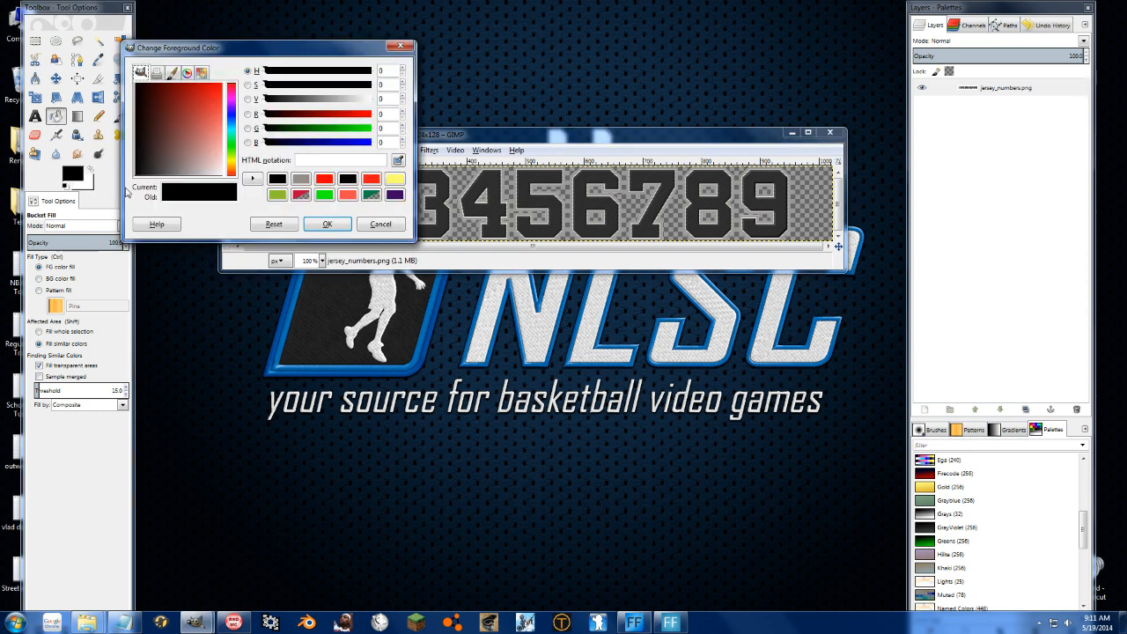
click(232, 147)
click(215, 92)
click(326, 223)
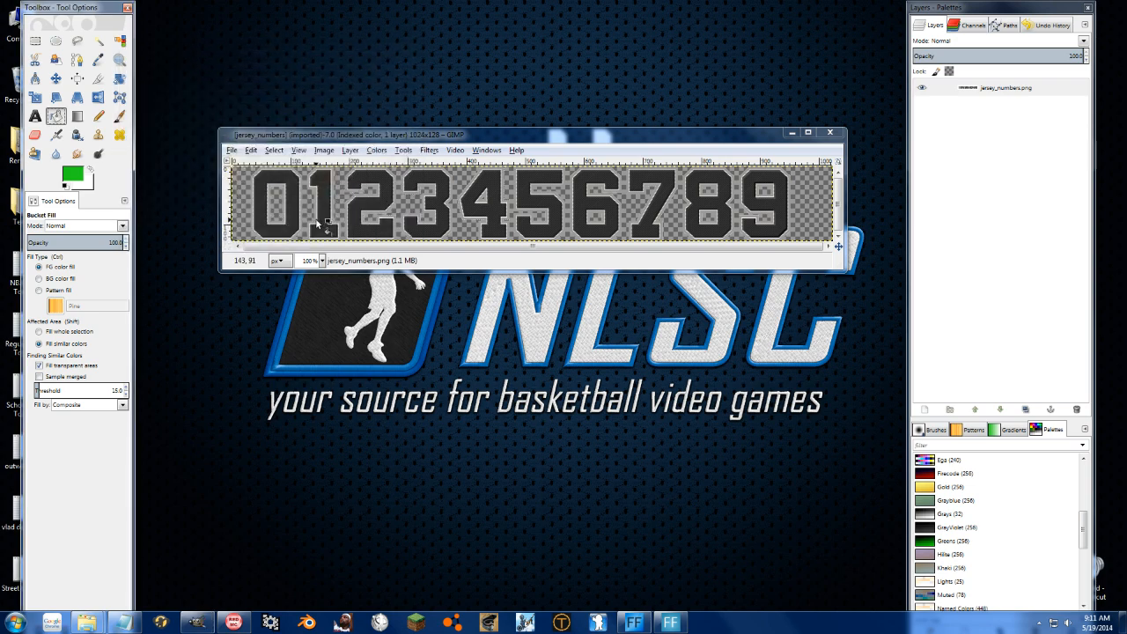
Try to fill the digits 0 through 5 with green while the image is in indexed mode.
click(275, 193)
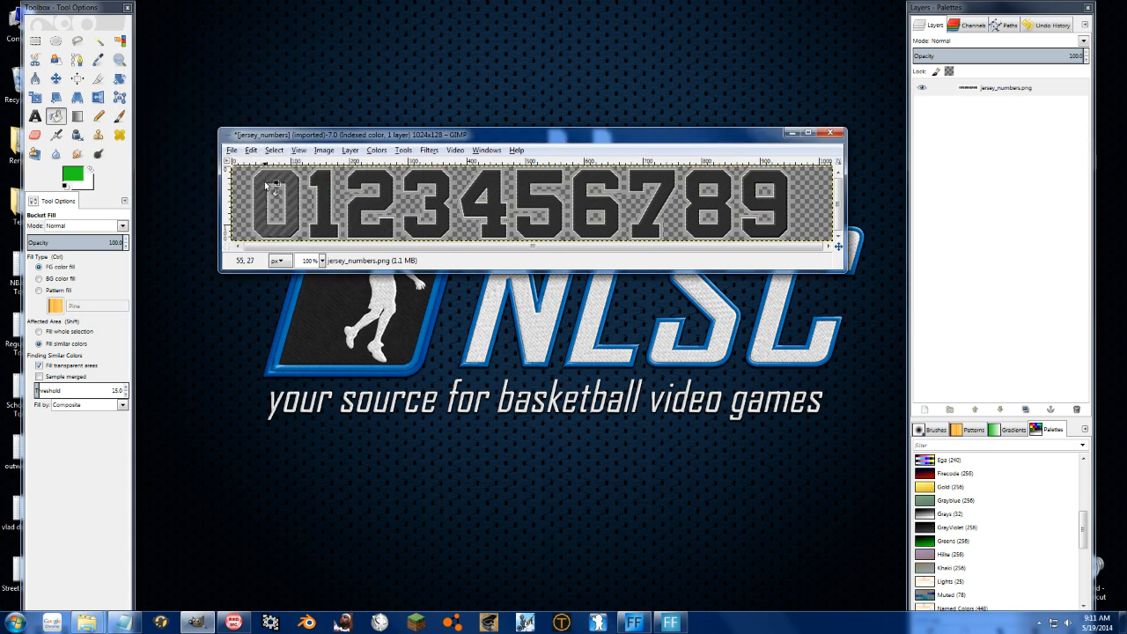
click(327, 187)
click(382, 180)
click(423, 182)
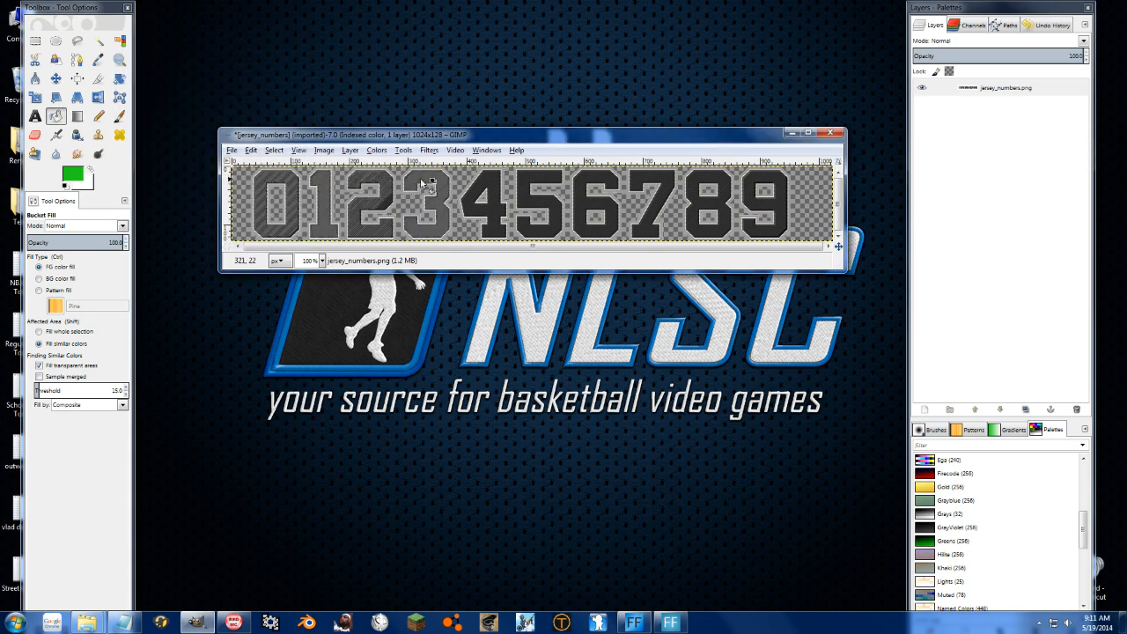
click(484, 183)
click(539, 185)
Undo all the fills made on the digits in indexed mode.
key(ctrl+z)
key(ctrl+z)
key(ctrl+z)
key(ctrl+z)
key(ctrl+z)
key(ctrl+z)
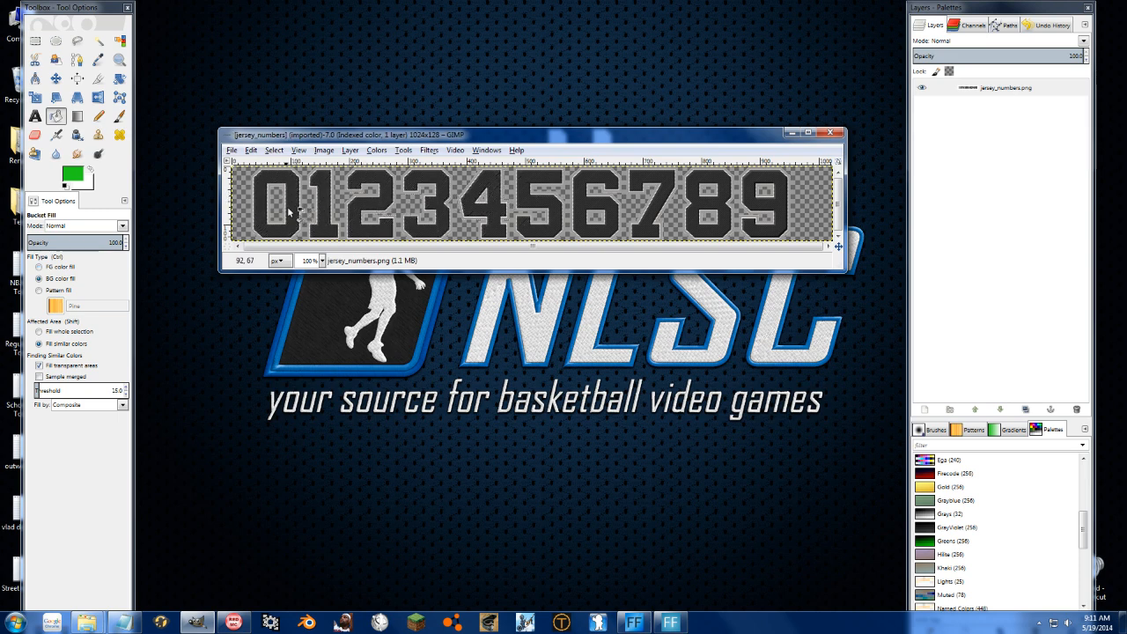
Convert the jersey numbers image to RGB mode.
click(323, 149)
mouse_move(353, 164)
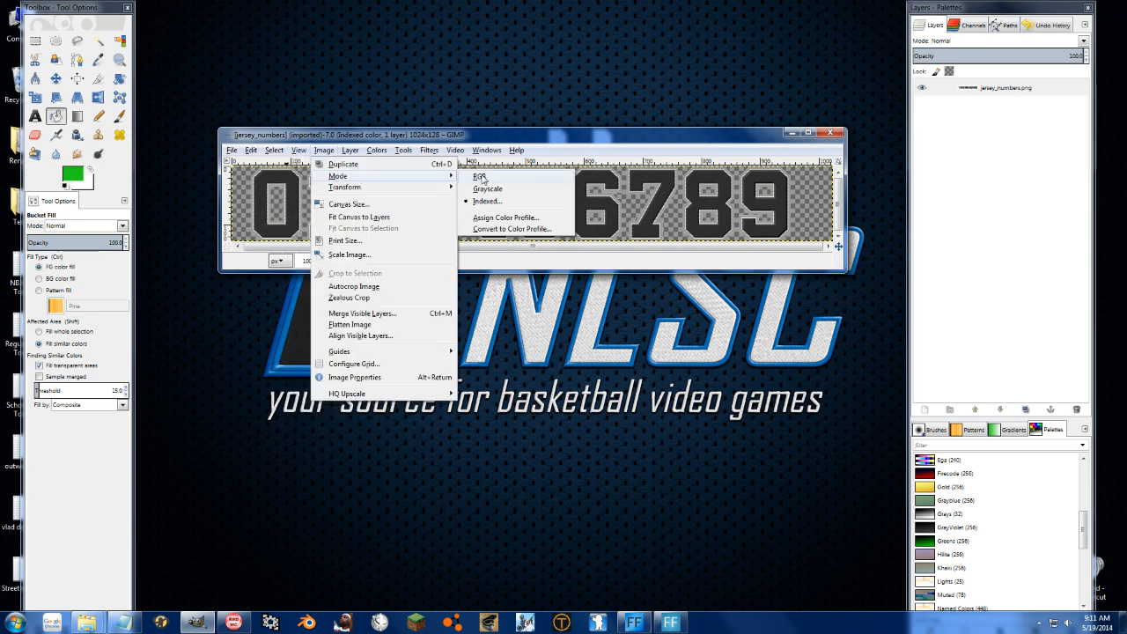
click(475, 176)
Fill areas of the digits 0 through 9 with the green foreground colour using Bucket Fill.
click(288, 181)
click(336, 185)
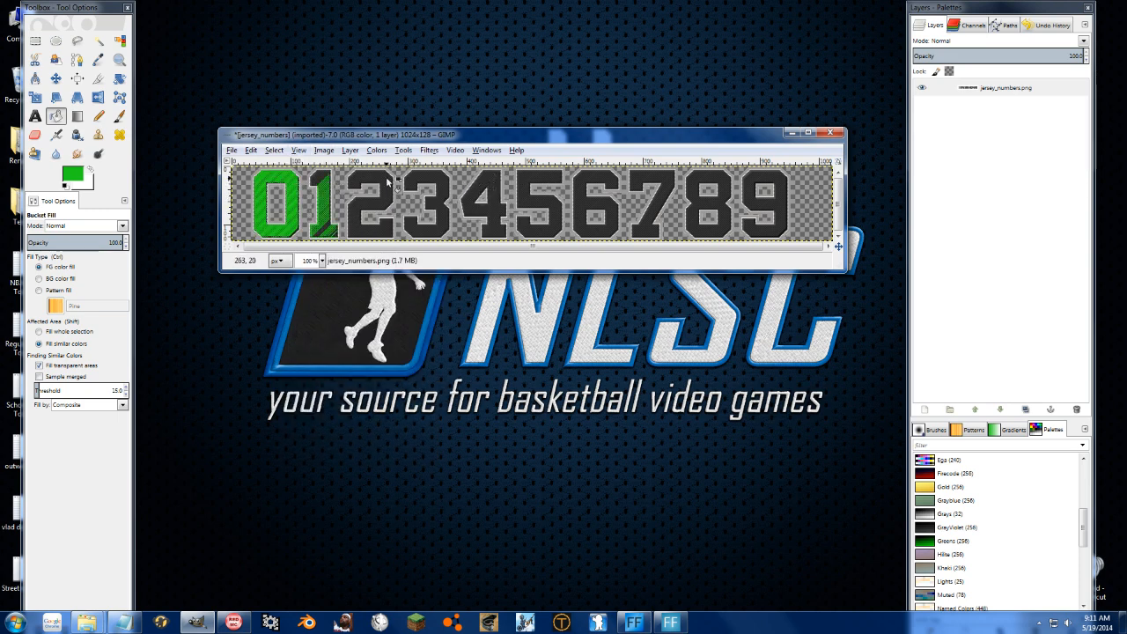
click(379, 180)
click(431, 185)
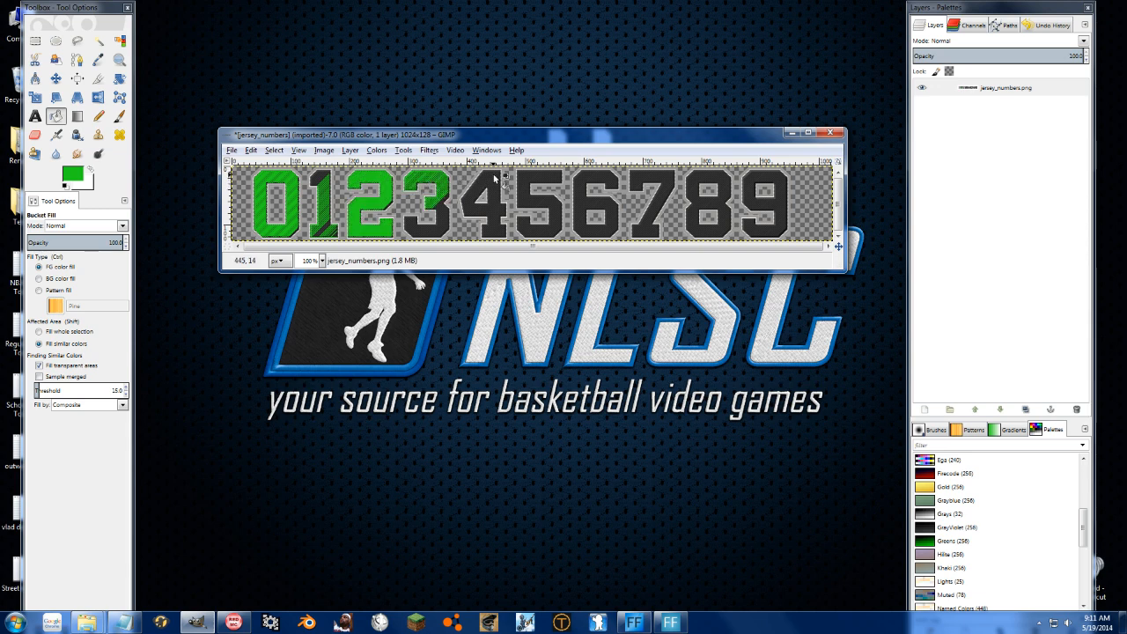
click(500, 180)
click(543, 181)
click(586, 180)
click(665, 178)
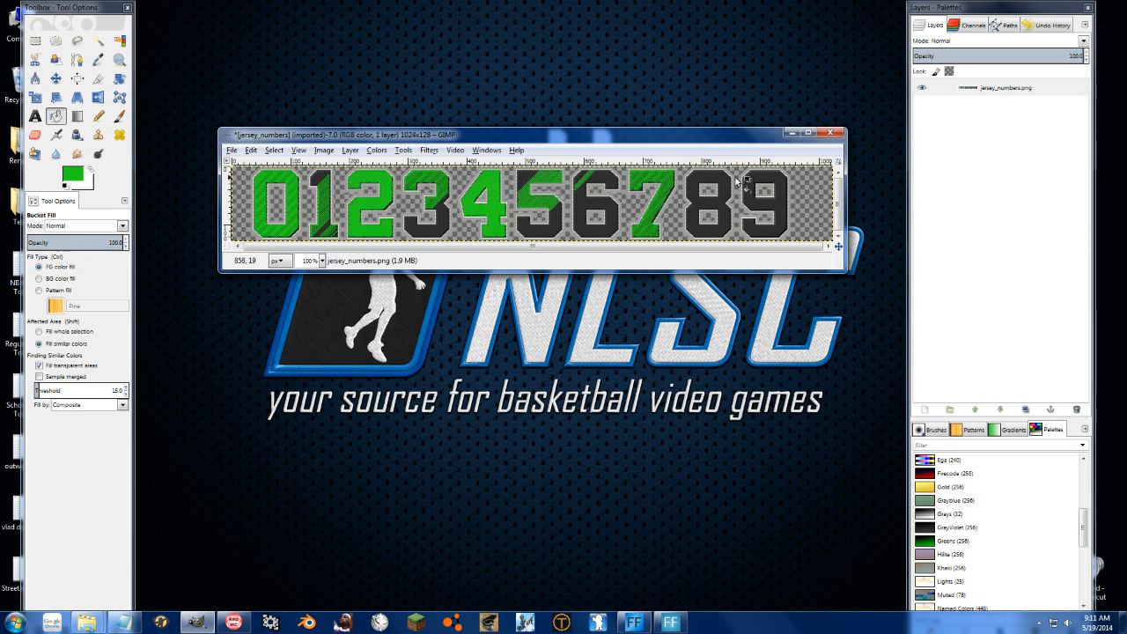
click(718, 185)
click(774, 180)
click(781, 215)
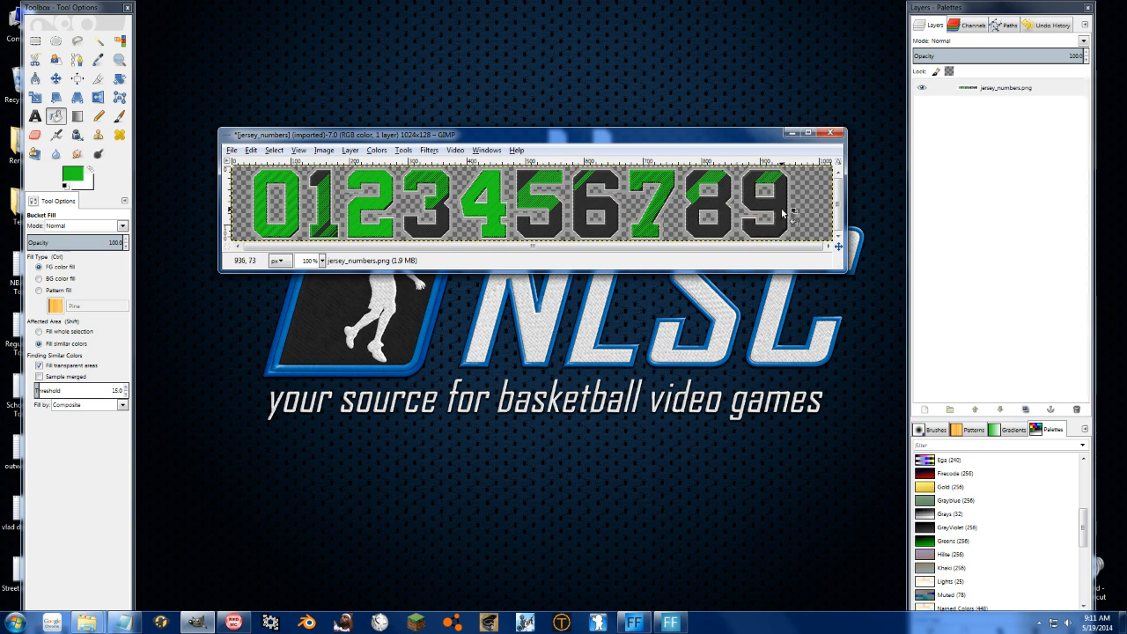
Convert the image back to indexed colour with an optimum palette of 255 colours and no dithering.
click(323, 151)
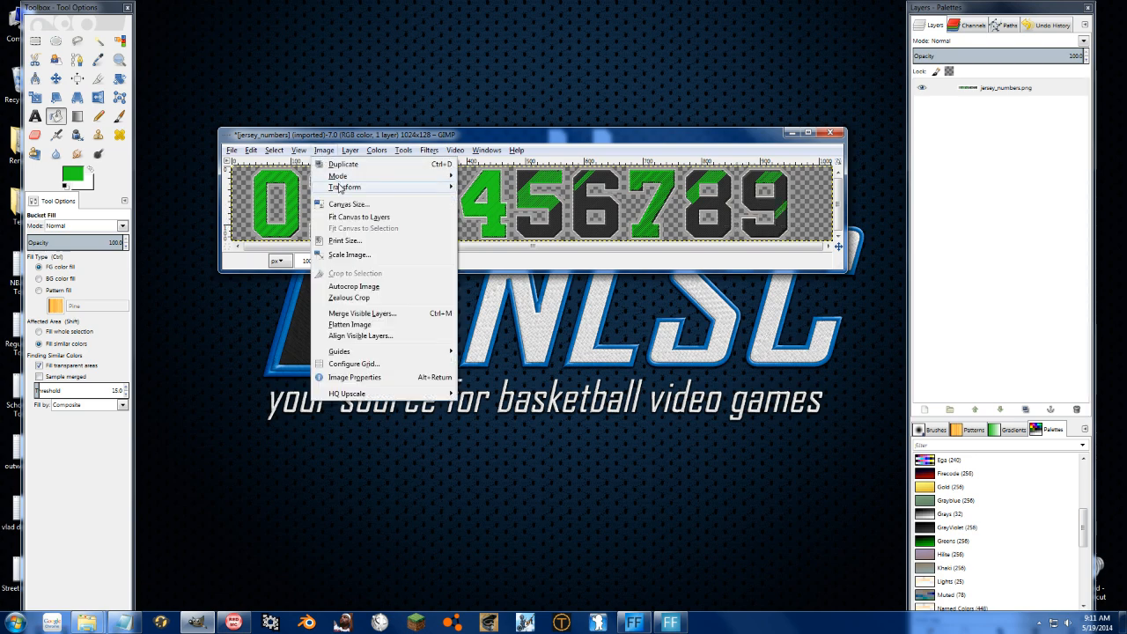
mouse_move(339, 190)
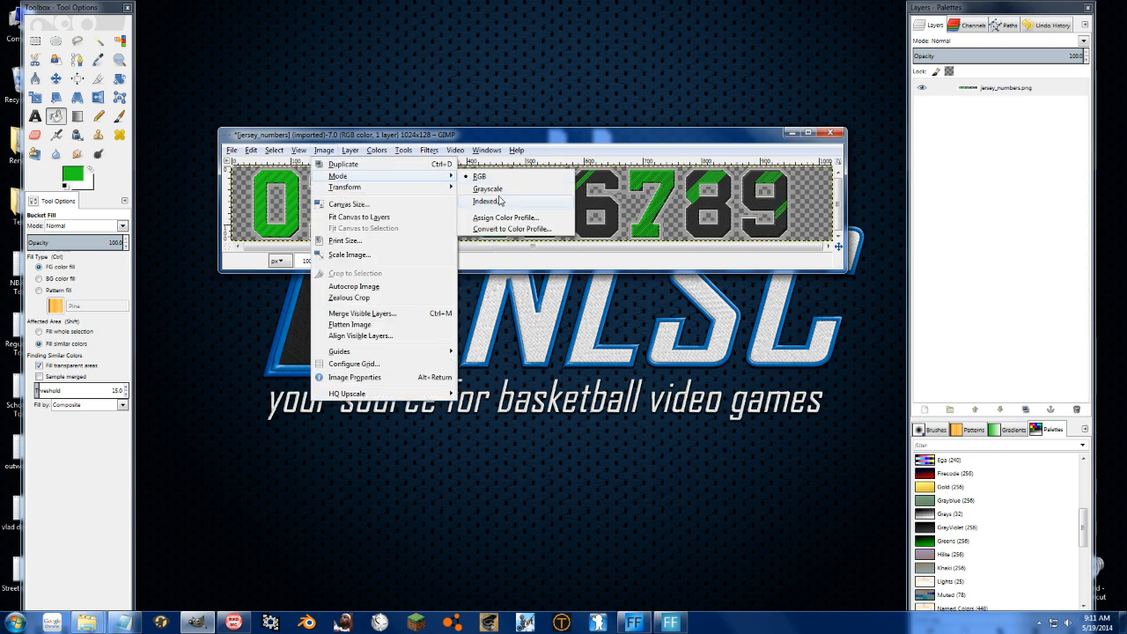
click(499, 200)
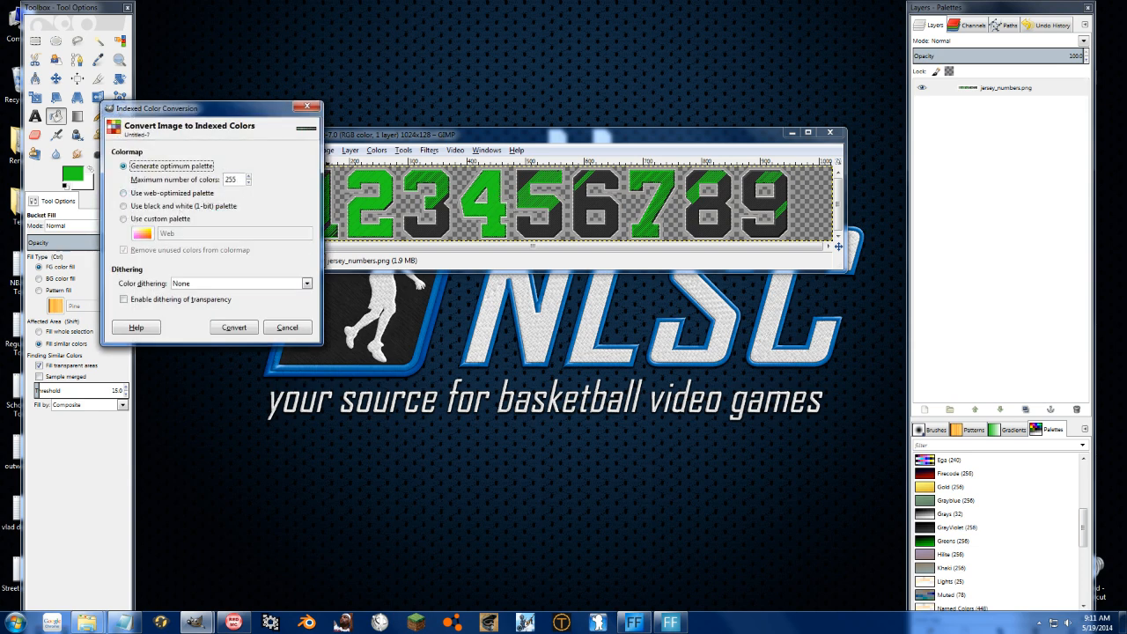
click(234, 327)
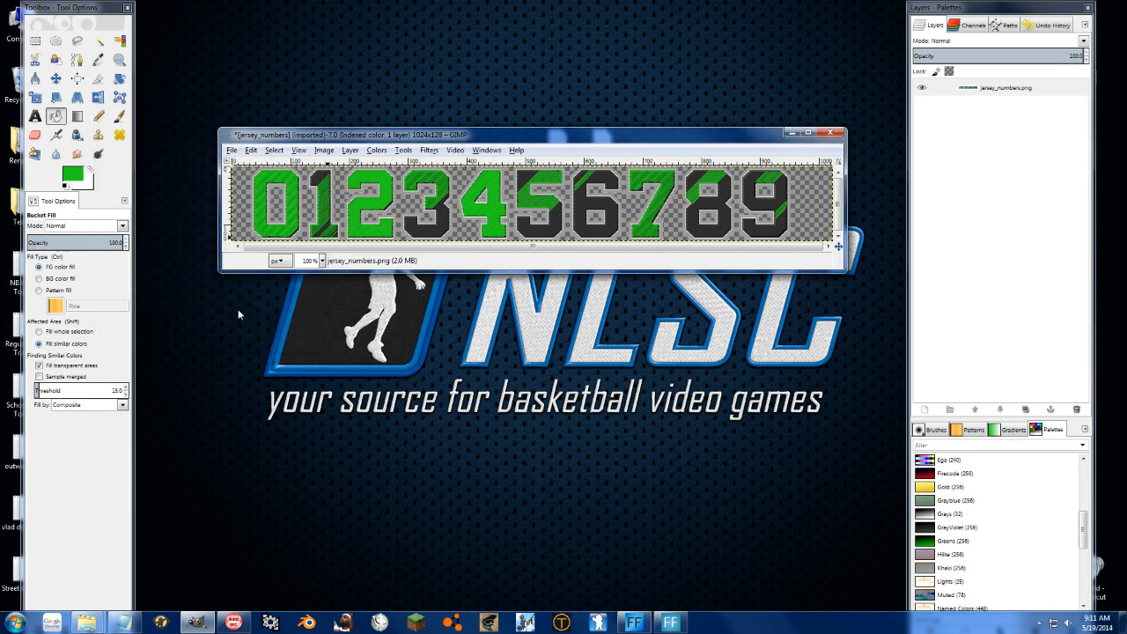
Start exporting the recoloured image to the Desktop folder and change the base file name to jersey_numbers1.
click(231, 150)
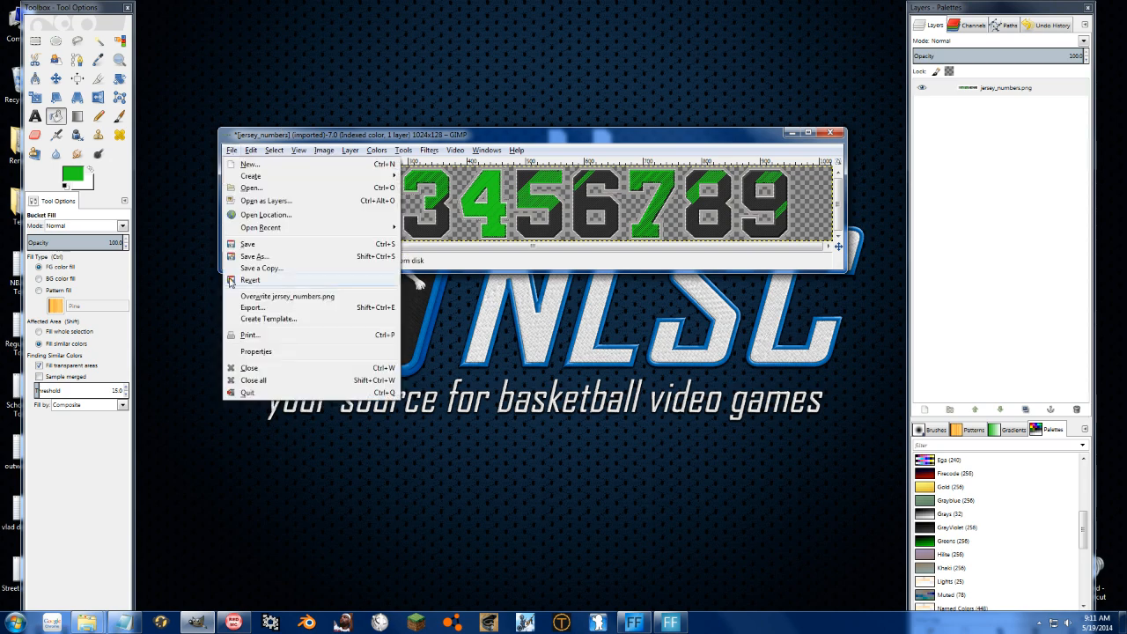
click(247, 308)
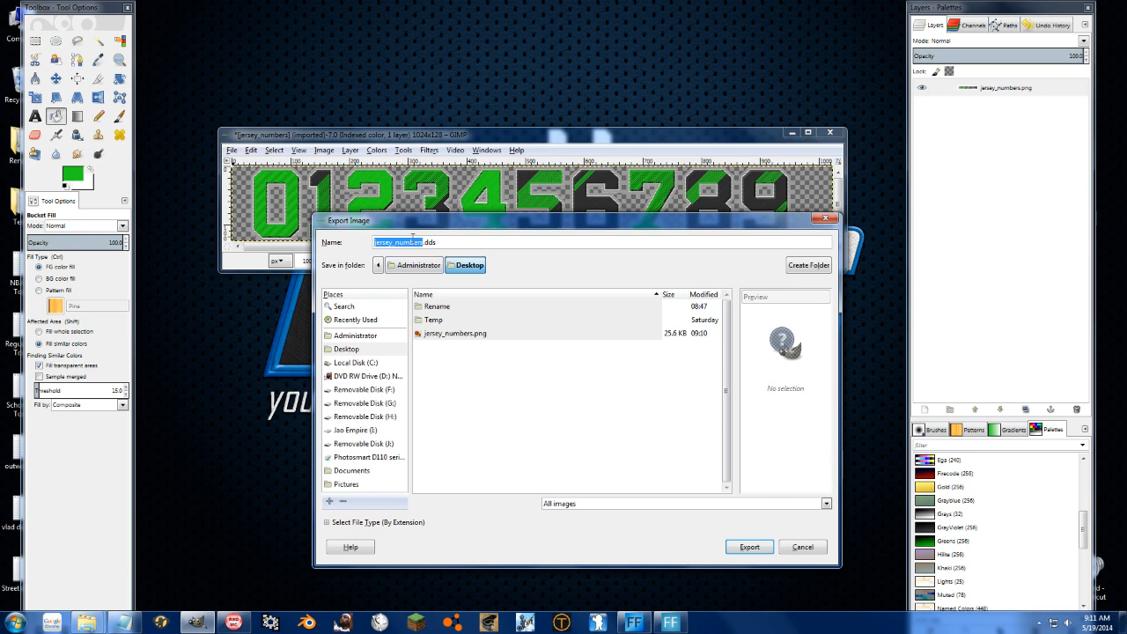
click(425, 242)
text(1)
key(Return)
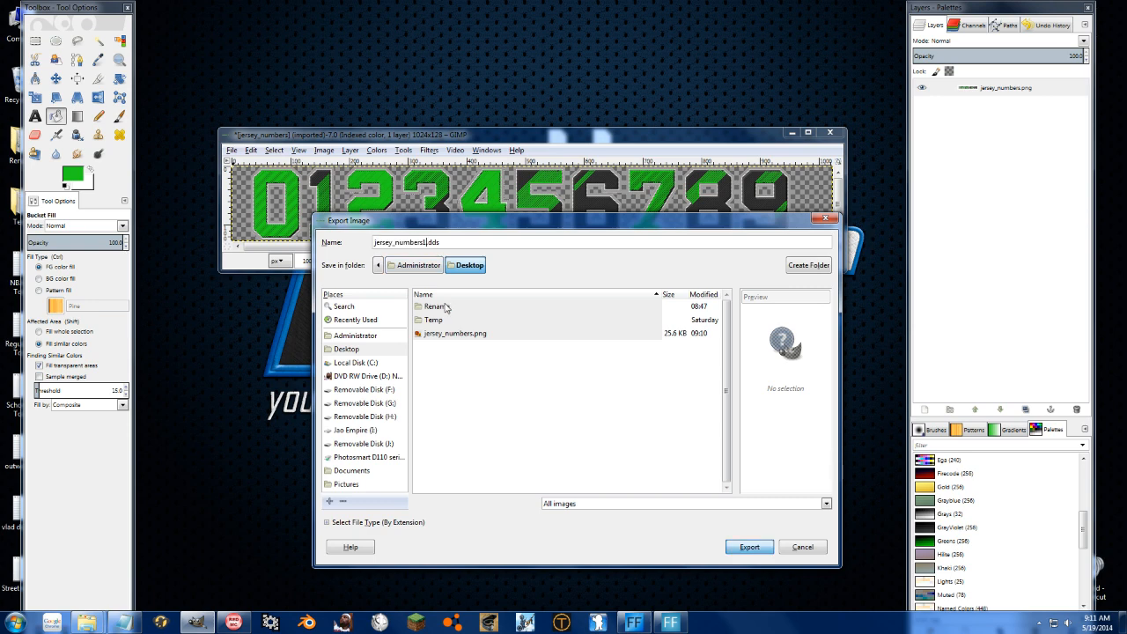
click(233, 157)
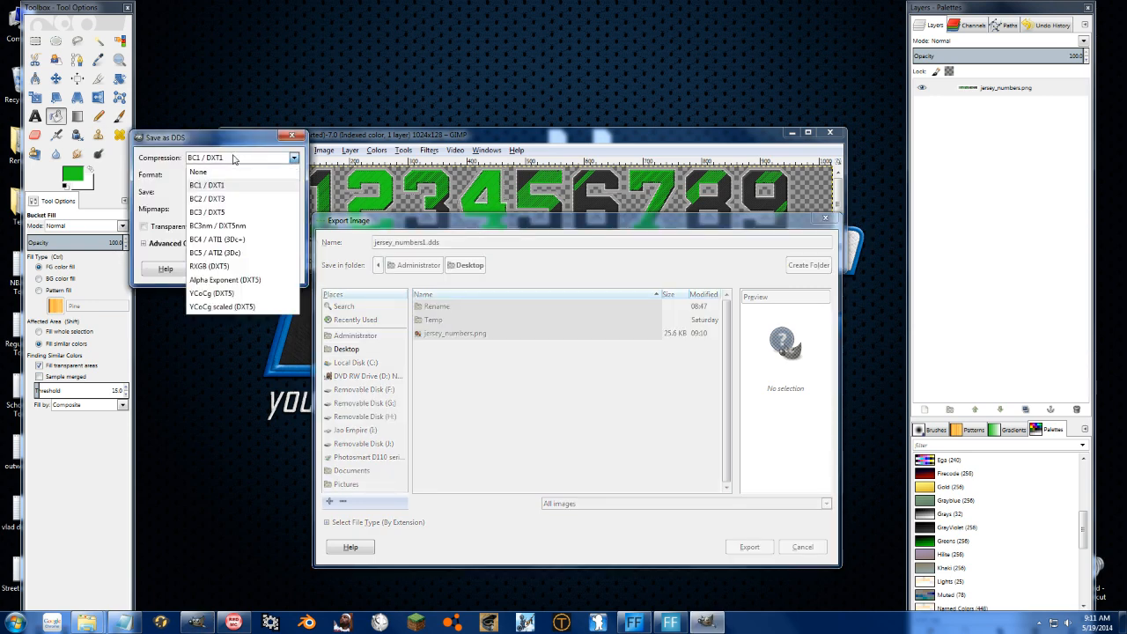
click(280, 150)
click(292, 134)
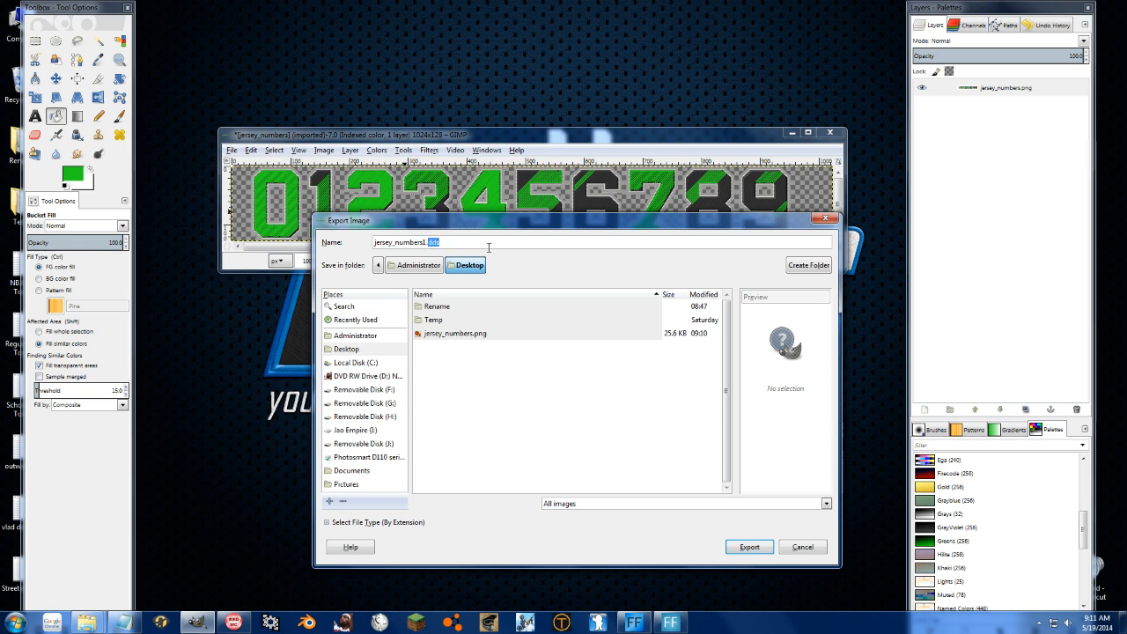
Change the export file's extension to png and export jersey_numbers1.png with the preset PNG options.
text(png)
key(Return)
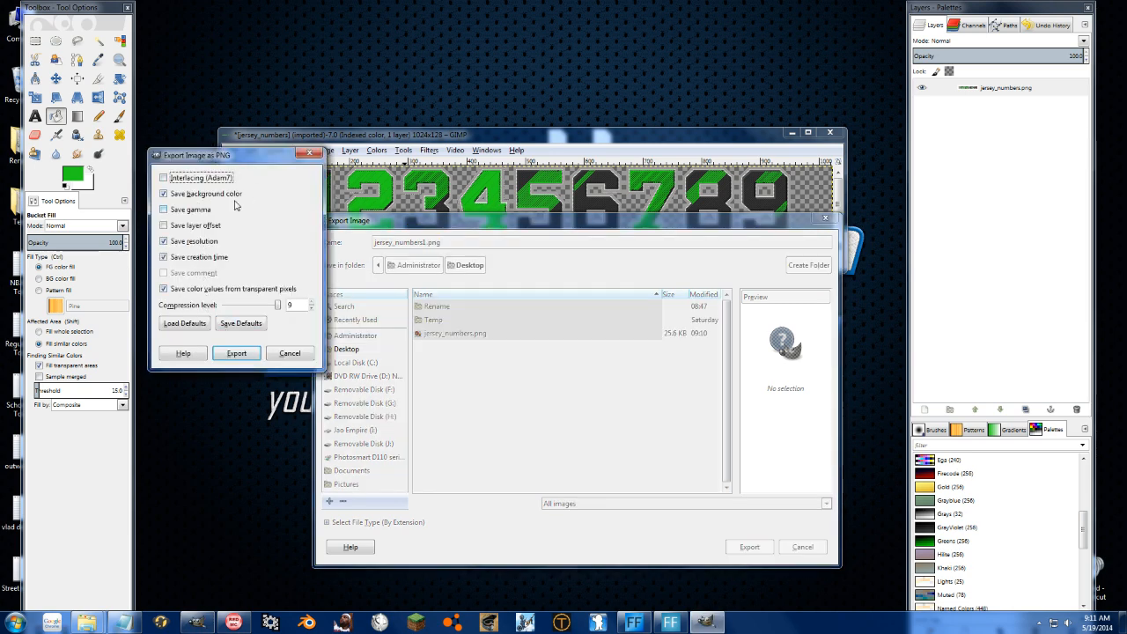
click(237, 352)
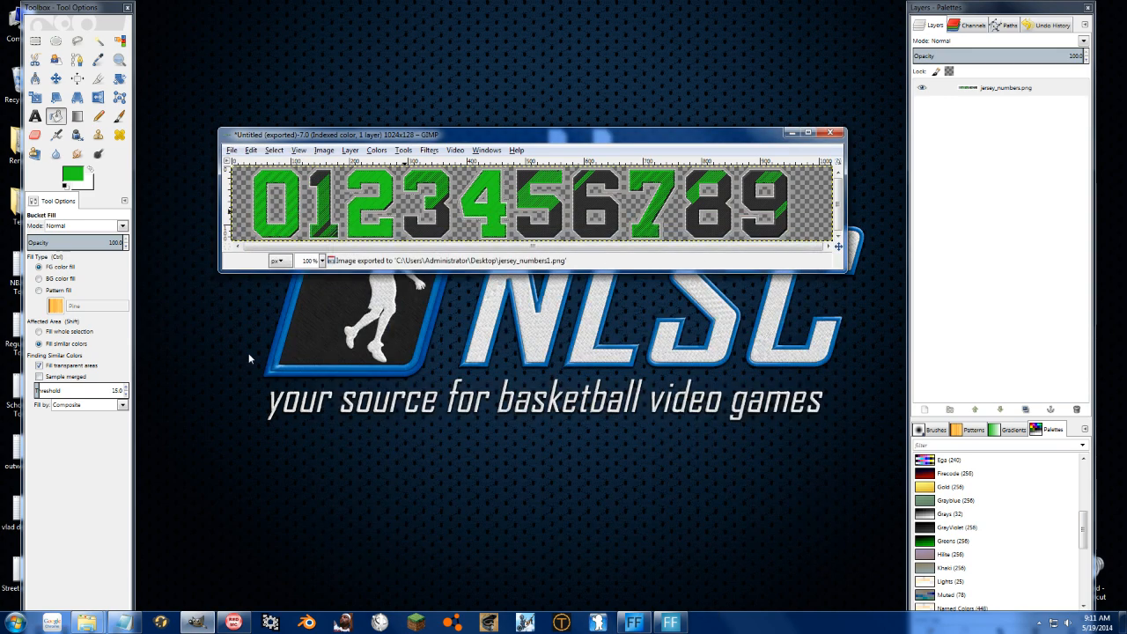
Switch to RED Modding Center and import jersey_numbers1.png into the jersey_numbers TXTR record of uh109.iff.
click(234, 623)
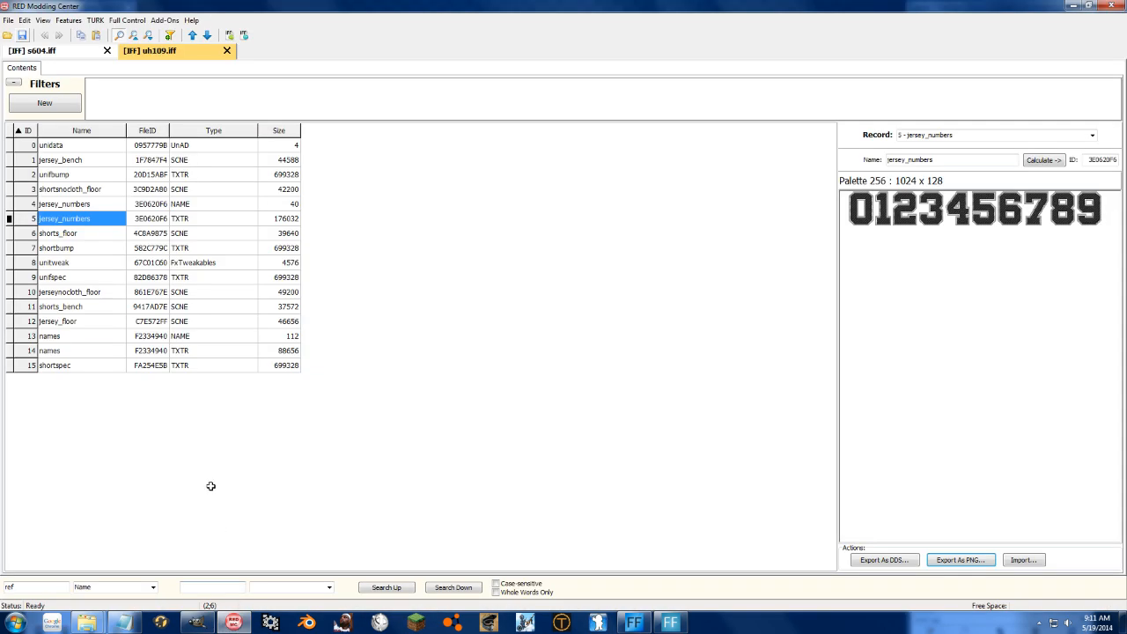
click(1019, 563)
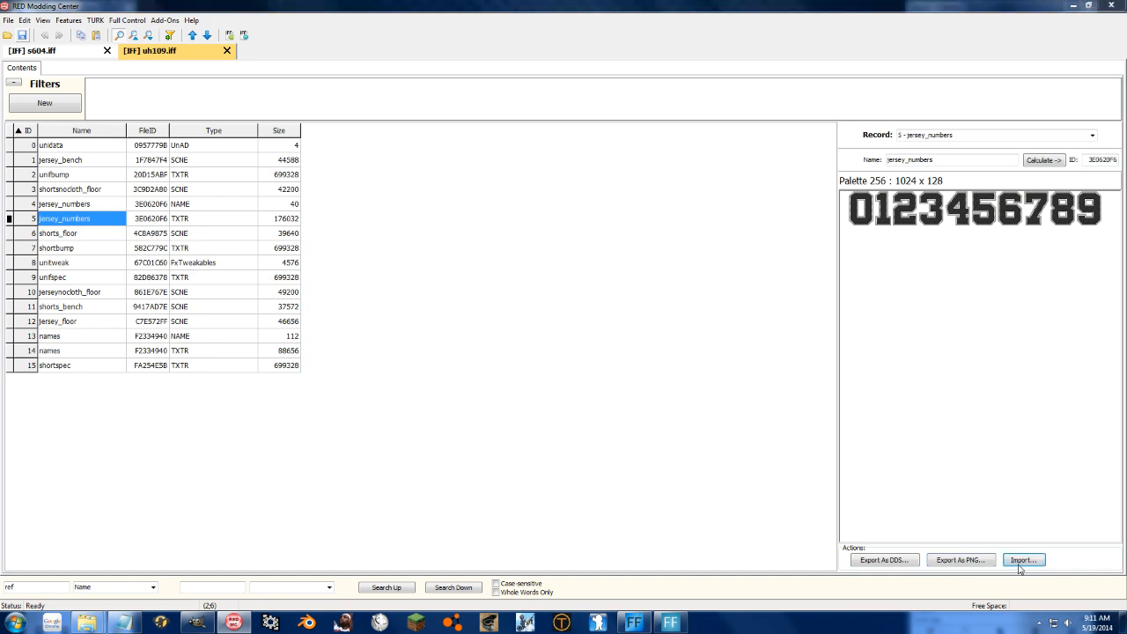
double_click(277, 314)
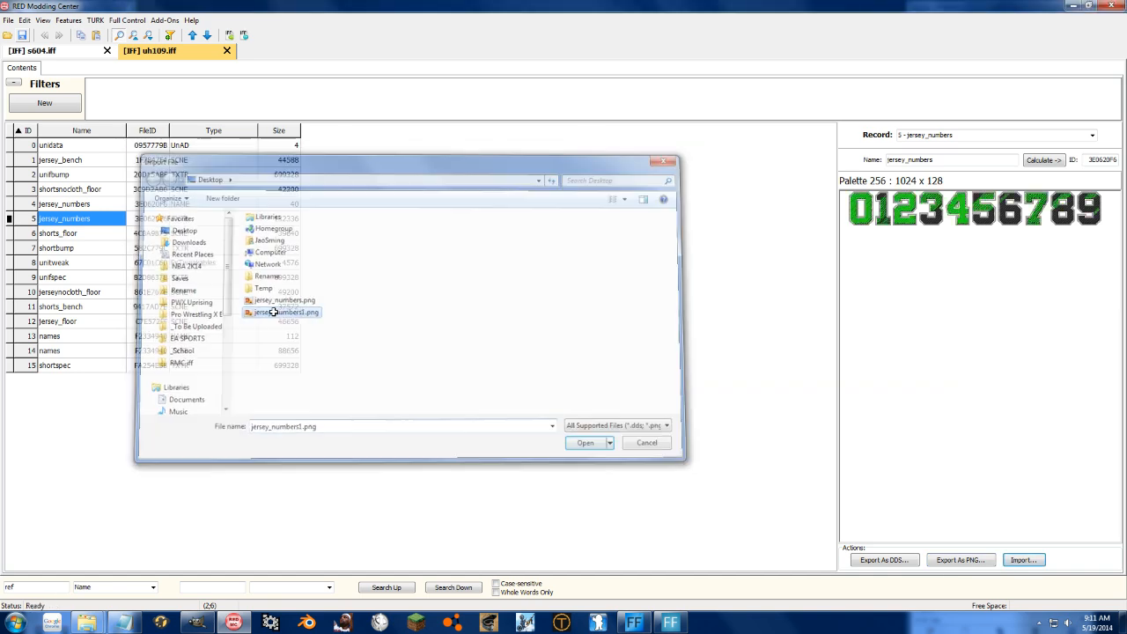
Examine the digit indexing of the jersey_numbers NAME record, leave it unedited, and view the names records.
click(93, 206)
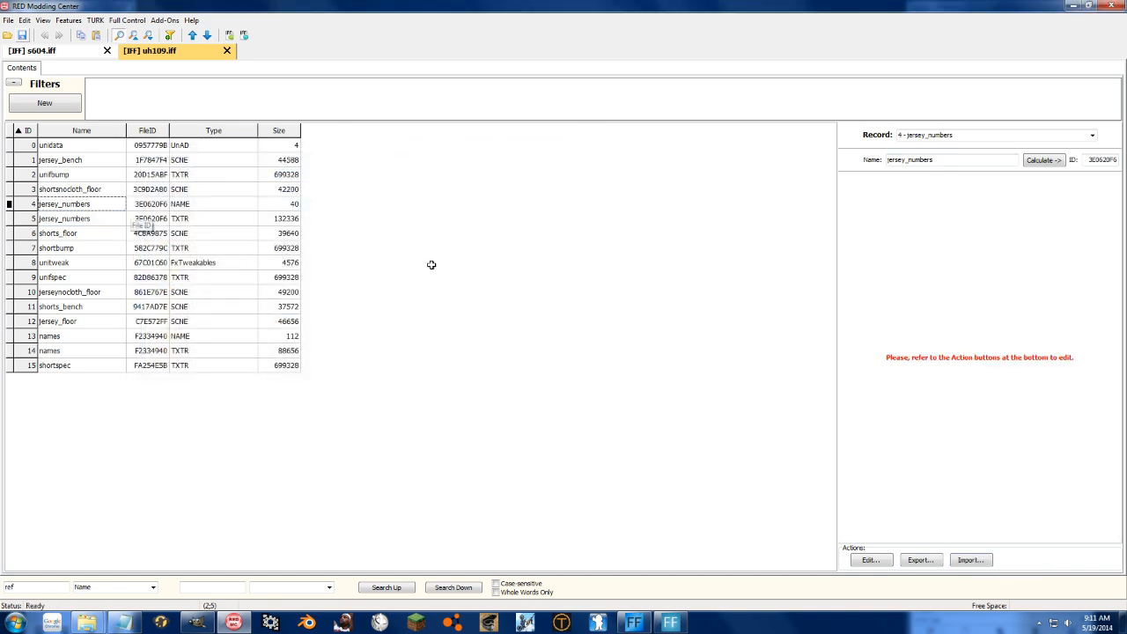
click(879, 560)
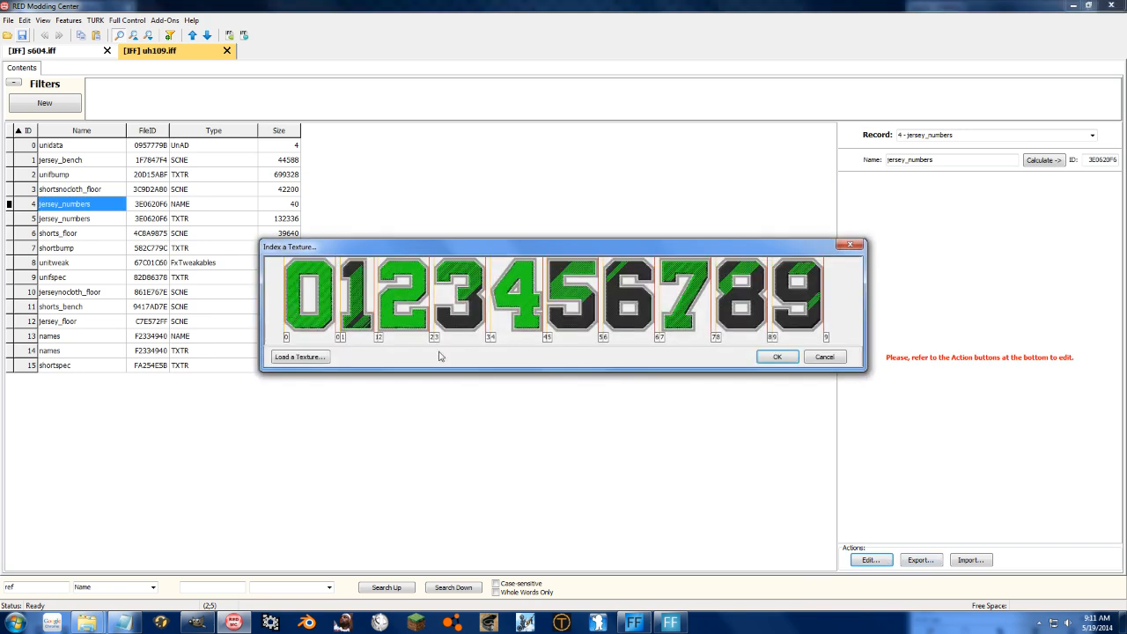
click(849, 245)
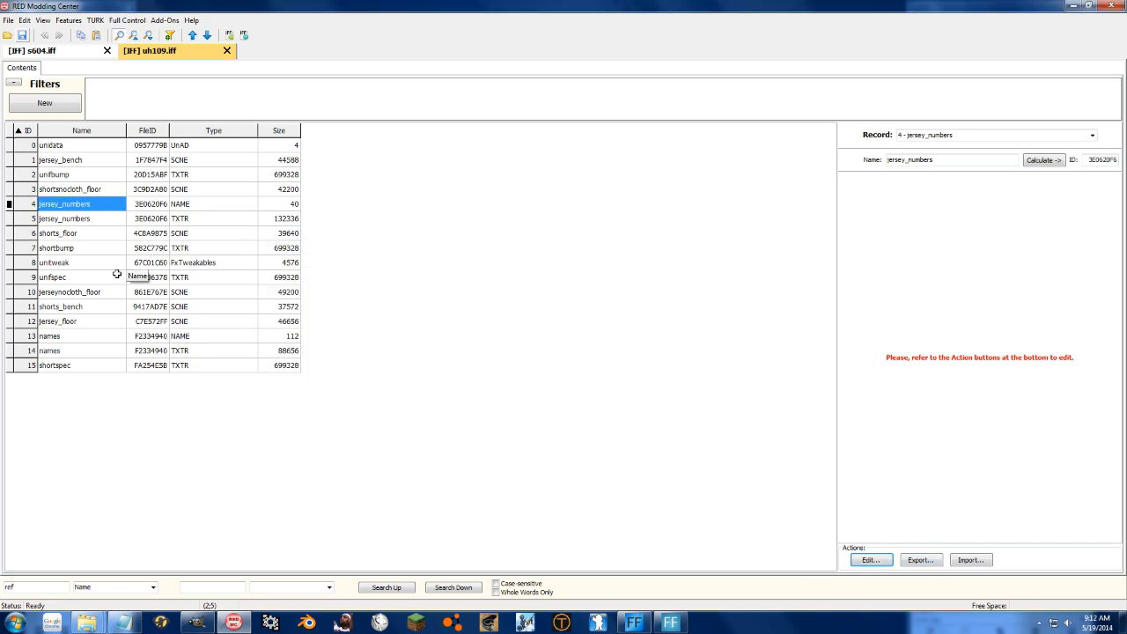
click(58, 335)
click(57, 350)
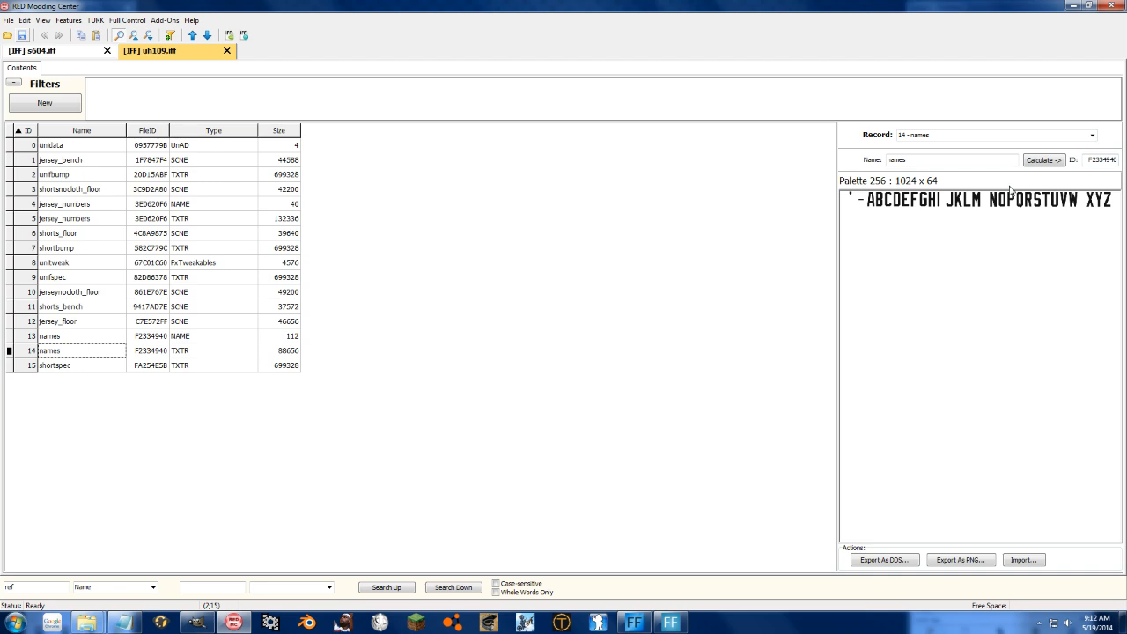
Browse the records of s604.iff, including arena, intro, sky, gatorade_bottle1 and crowd_prelitcolor, to examine their texture formats.
click(62, 53)
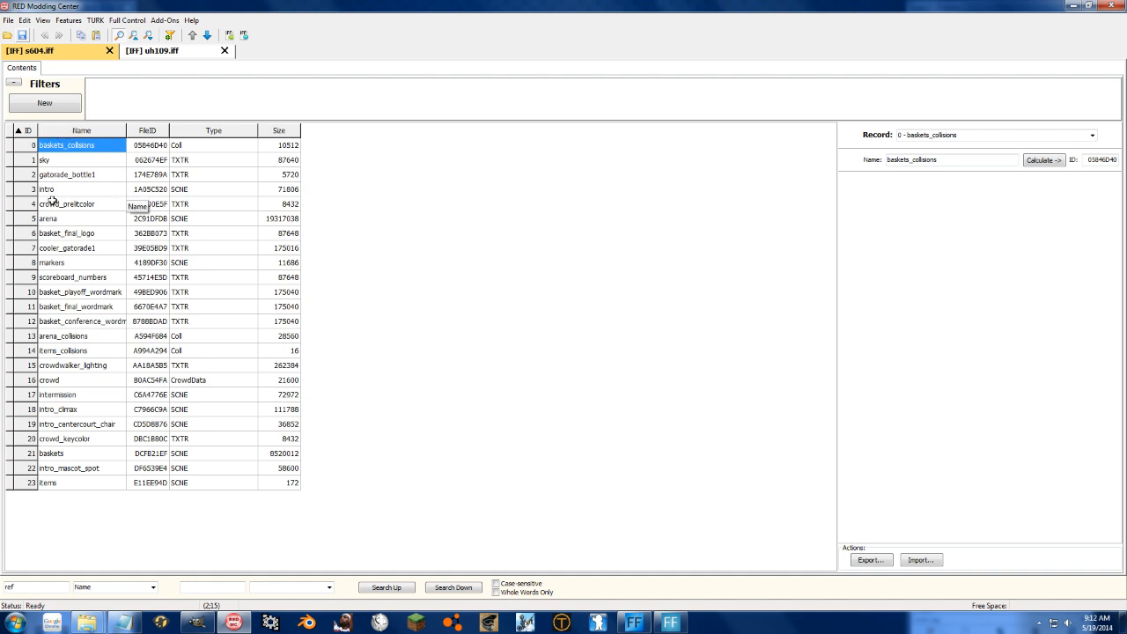
click(63, 223)
click(66, 191)
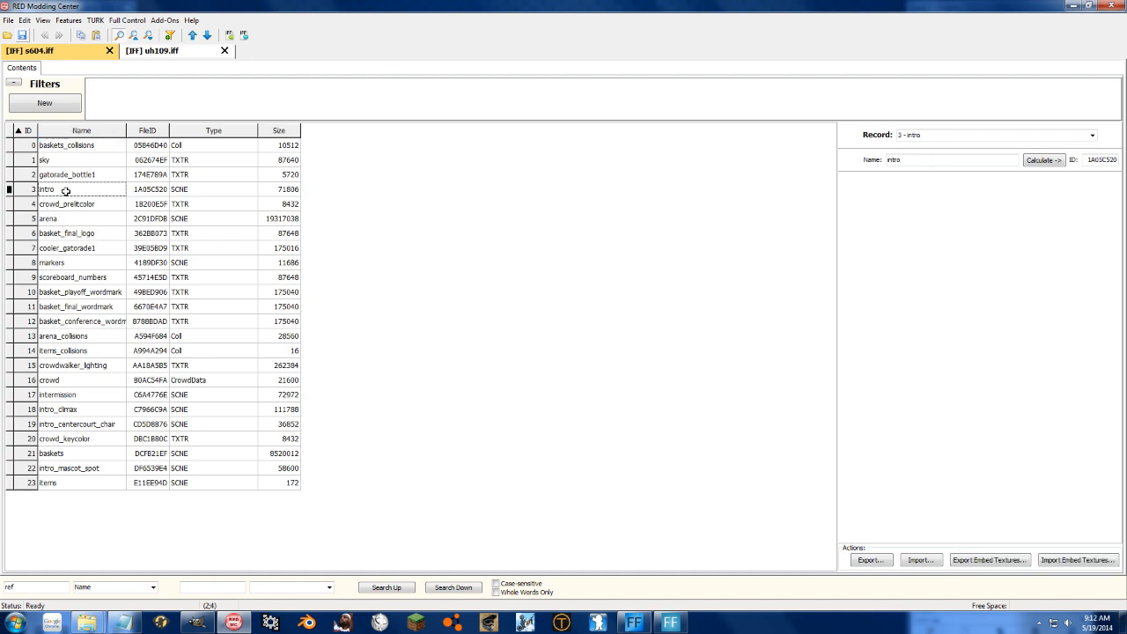
click(77, 176)
click(78, 161)
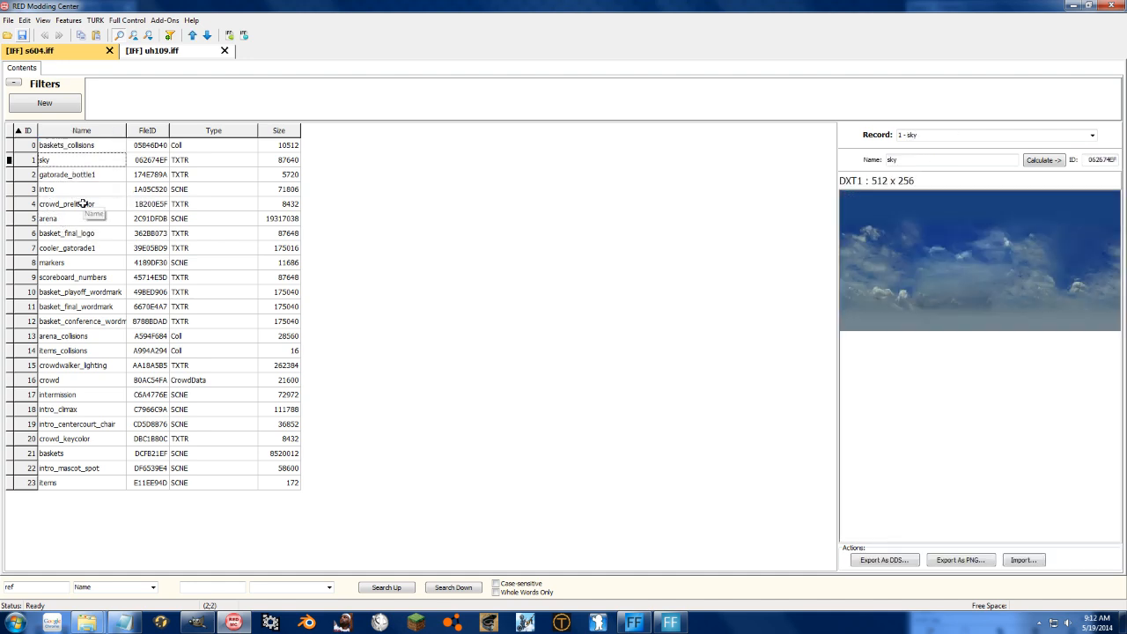
click(79, 204)
click(75, 221)
click(77, 178)
click(70, 206)
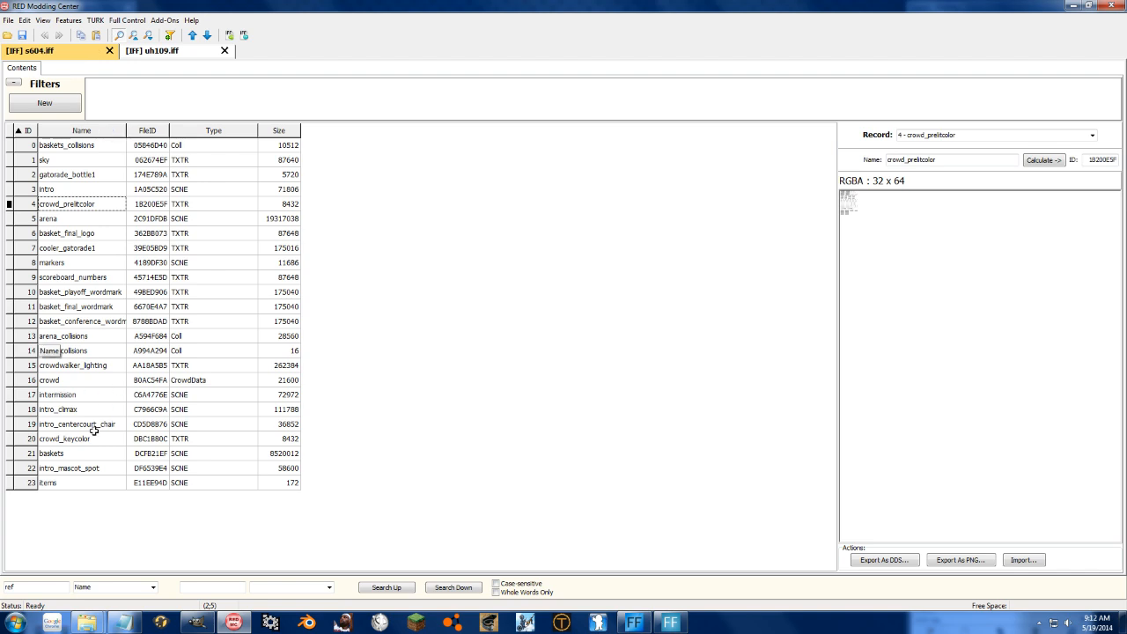
Export the crowdwalker_lighting texture from s604.iff to the desktop as a DDS file.
click(102, 366)
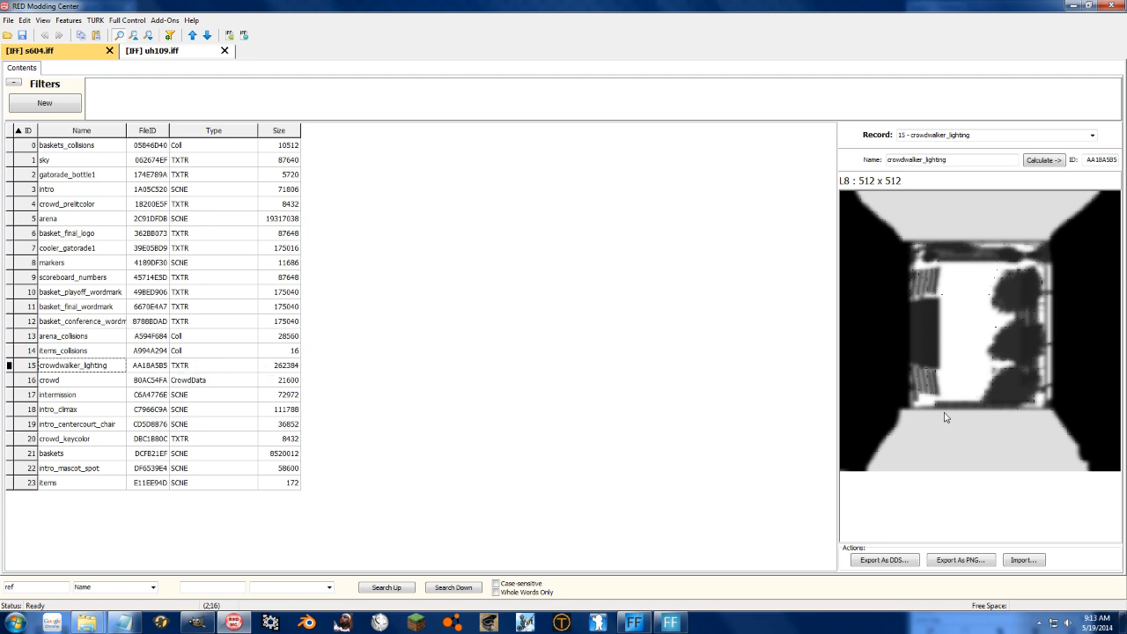
click(869, 561)
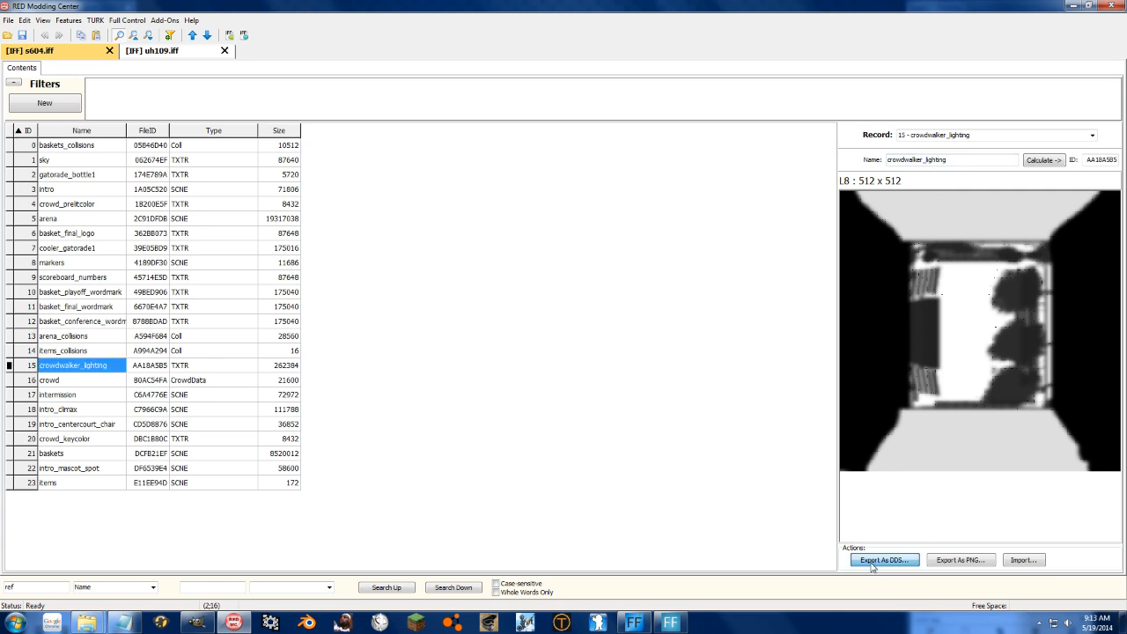
click(581, 446)
Open the exported crowdwalker_lighting DDS file from the desktop in GIMP and bring up the toolbox and layers windows.
key(super+d)
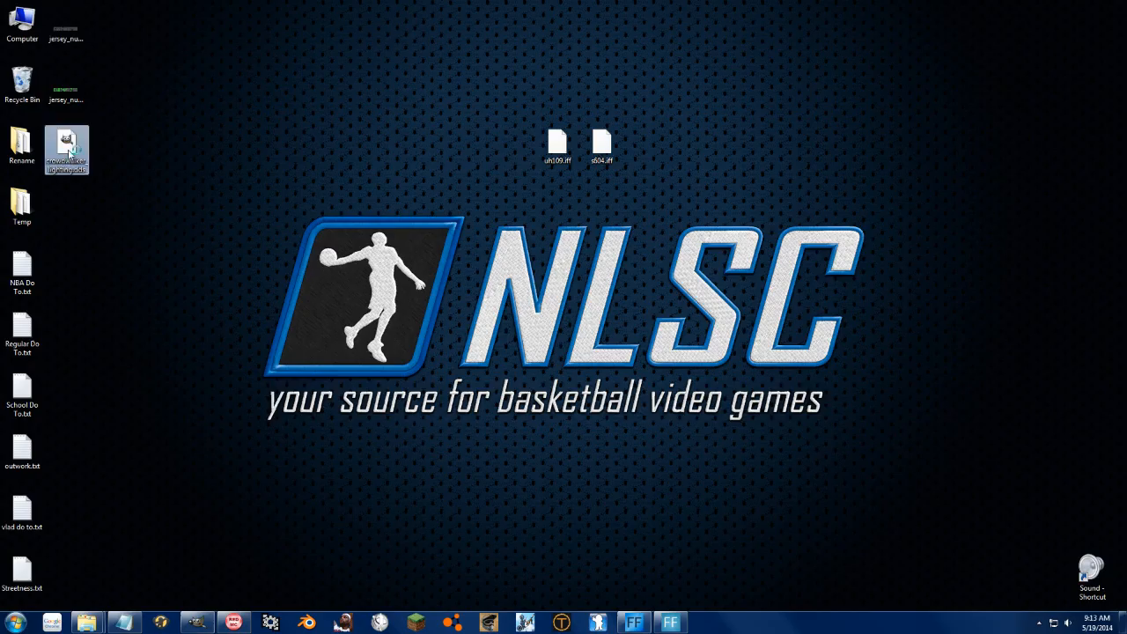
double_click(68, 150)
drag(124, 46, 494, 98)
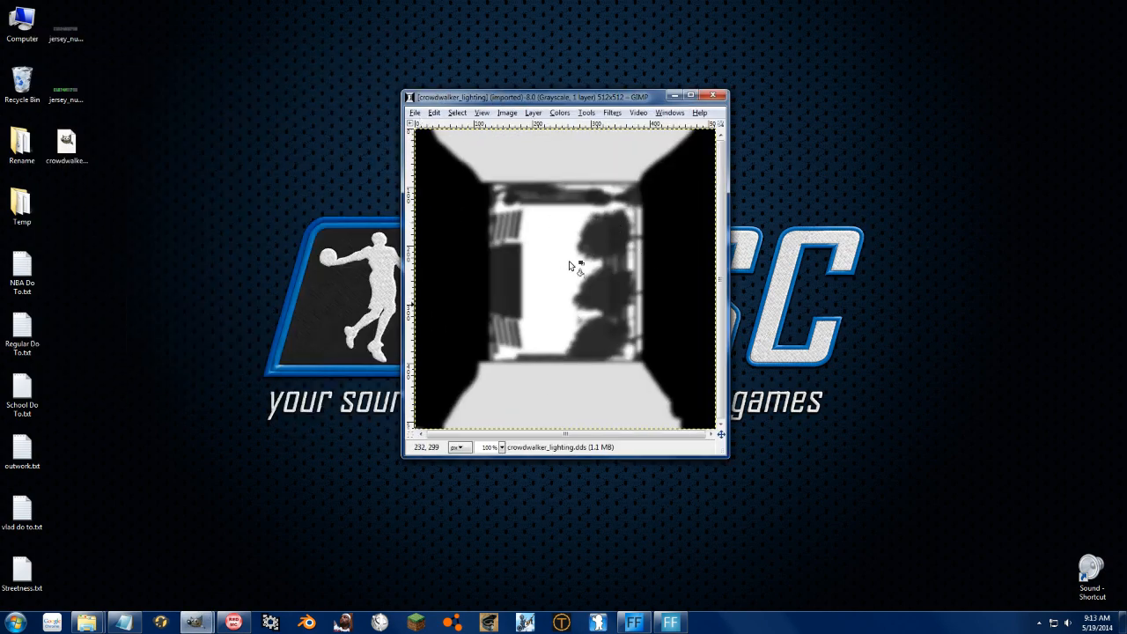
click(196, 622)
click(220, 575)
click(198, 622)
click(167, 577)
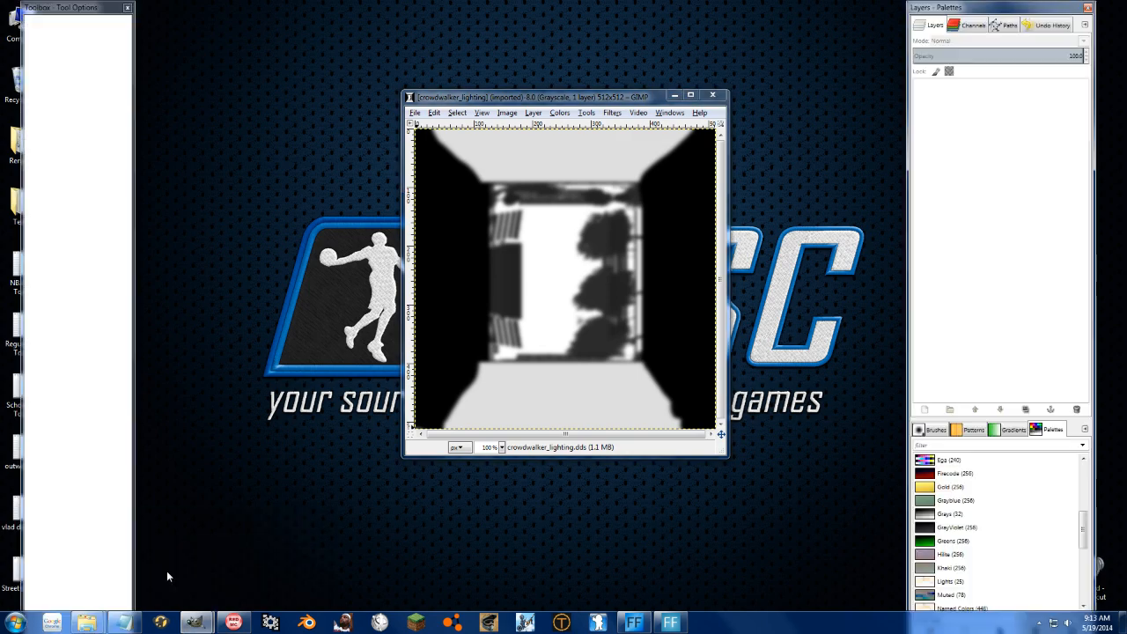
mouse_move(196, 622)
click(262, 556)
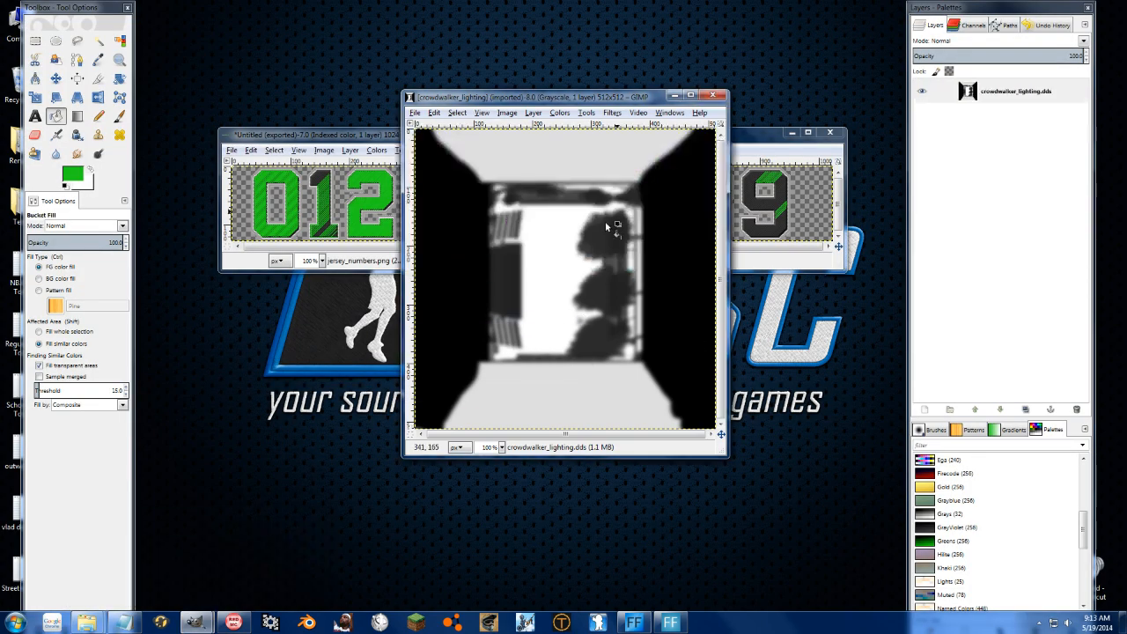
Pick white from the lighting image and paint over the dark patches in its centre with a 142.70 Pencil brush.
click(98, 59)
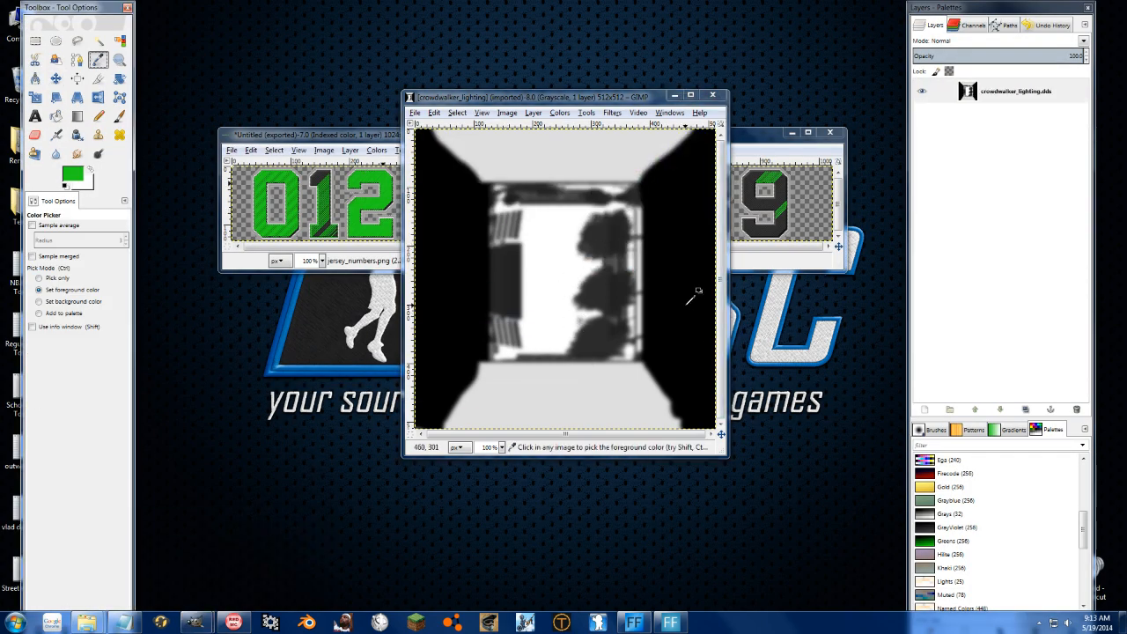
click(613, 272)
click(97, 115)
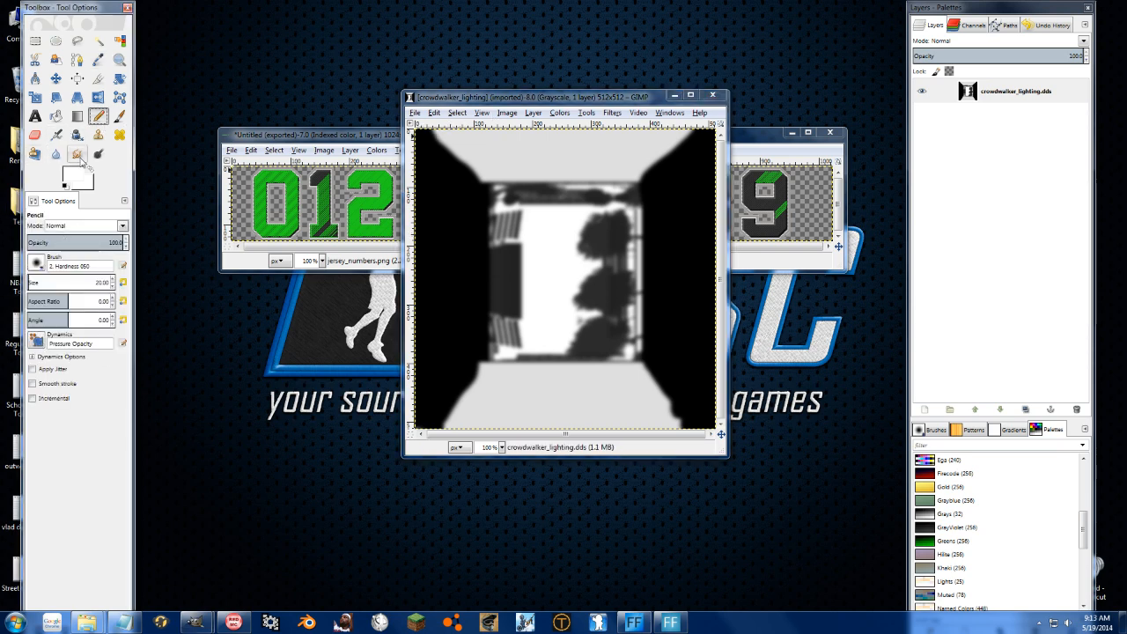
click(37, 280)
mouse_move(561, 244)
mouse_down()
mouse_move(583, 273)
mouse_move(581, 231)
mouse_move(573, 299)
mouse_move(575, 281)
mouse_move(583, 309)
mouse_move(552, 328)
mouse_move(550, 291)
mouse_move(581, 240)
mouse_move(583, 308)
mouse_move(555, 232)
mouse_move(615, 229)
mouse_up()
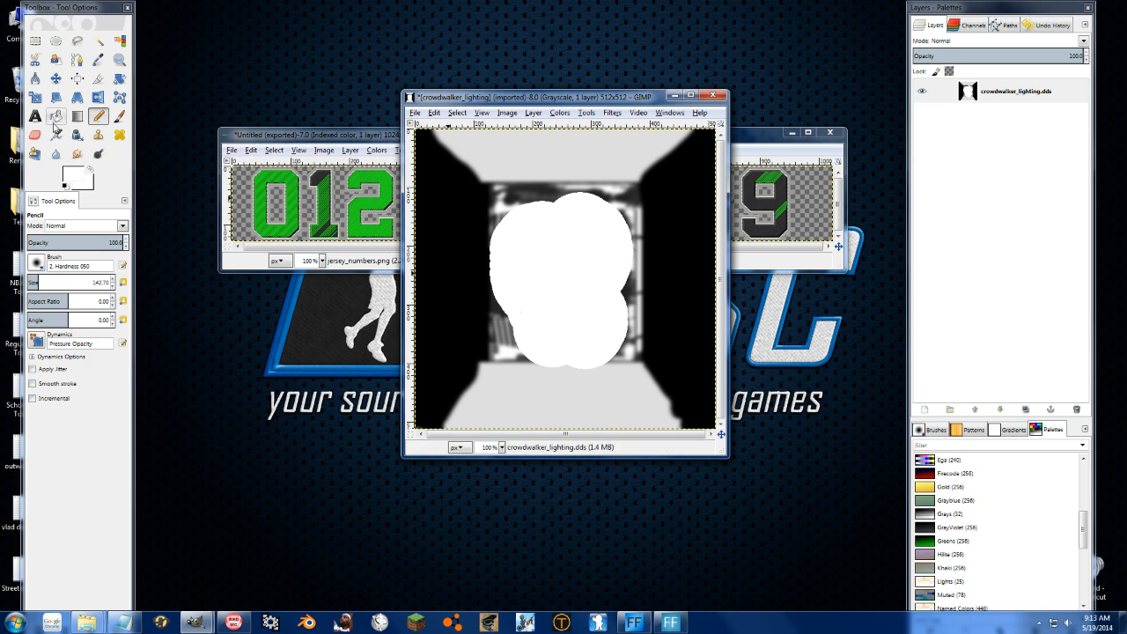
Switch to the Paintbrush tool and set the foreground colour to black (000000).
click(119, 115)
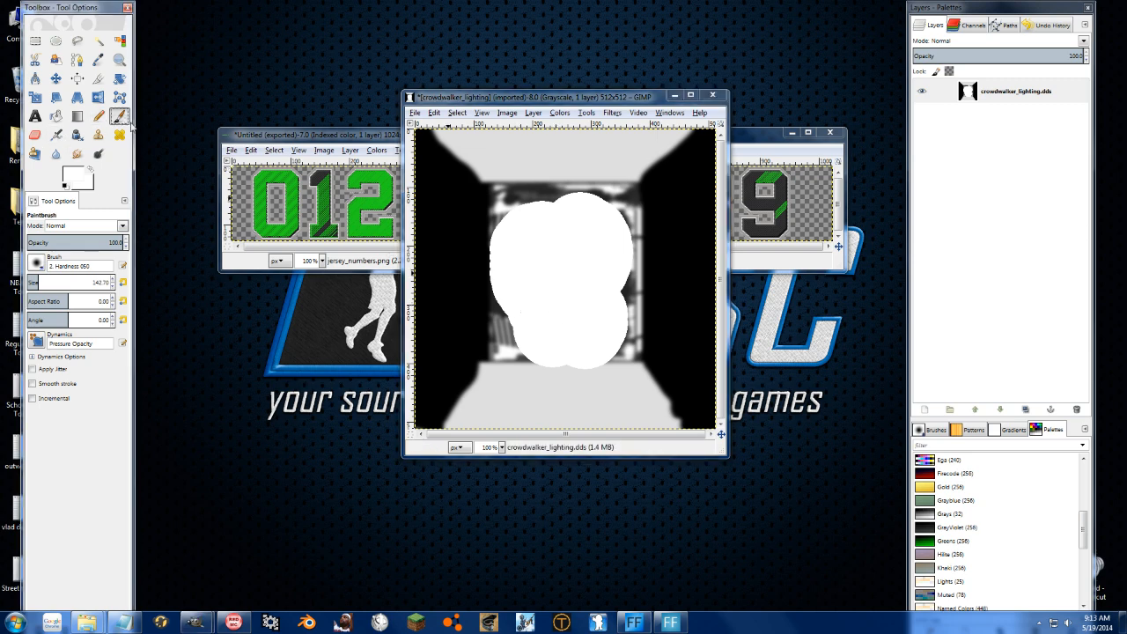
click(37, 263)
click(75, 177)
click(75, 177)
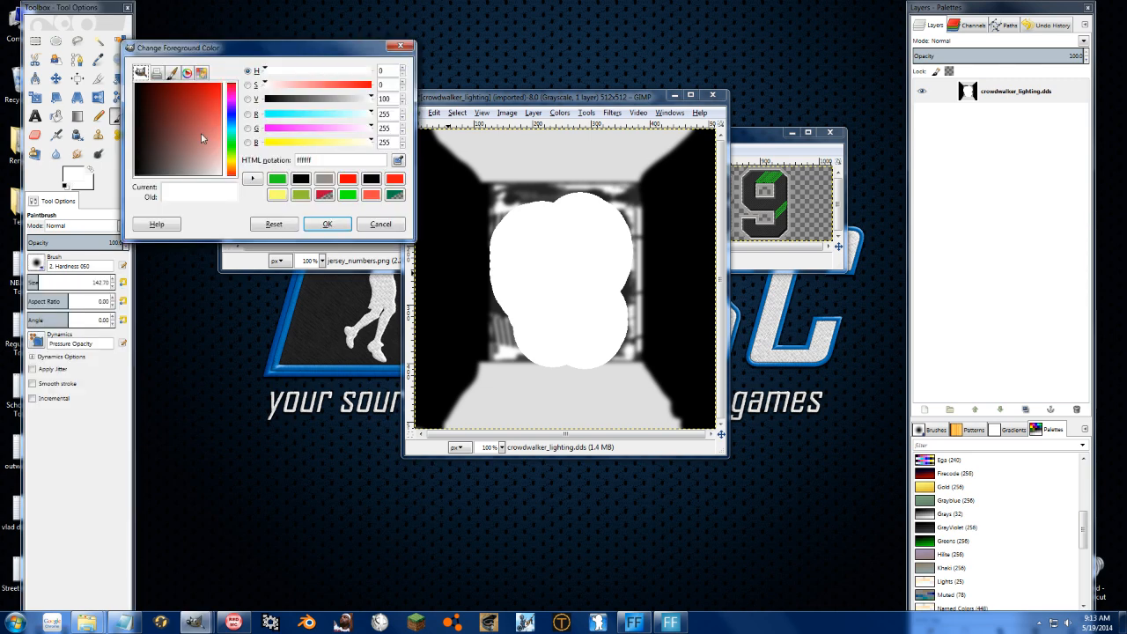
drag(201, 139, 133, 154)
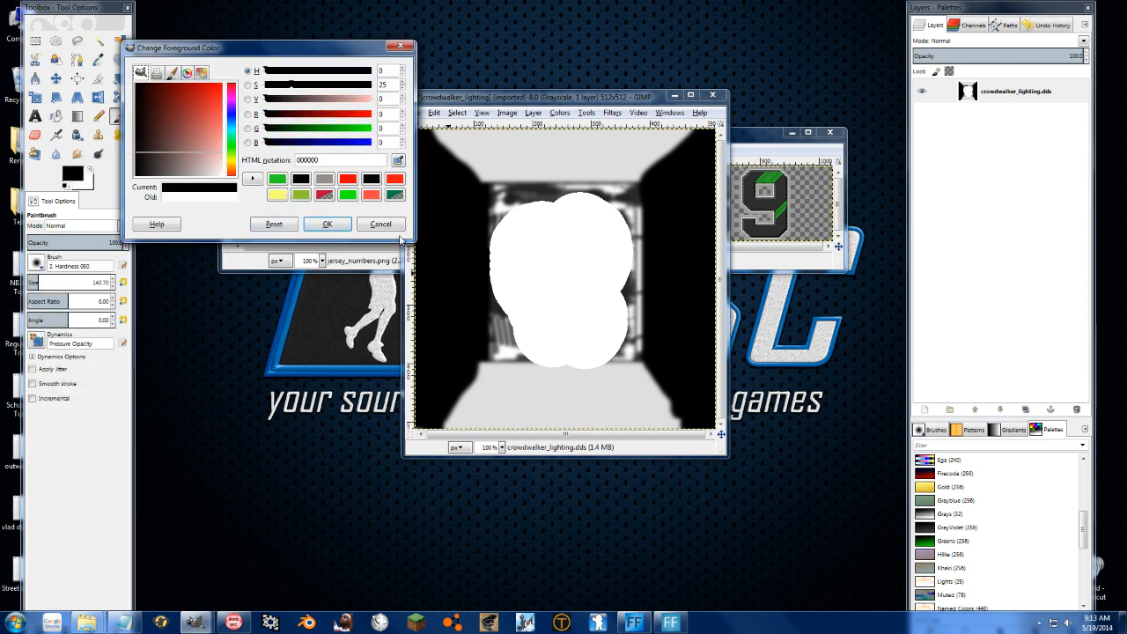
click(327, 223)
Paint three soft black spots inside the white area at the centre of the lighting image.
click(555, 263)
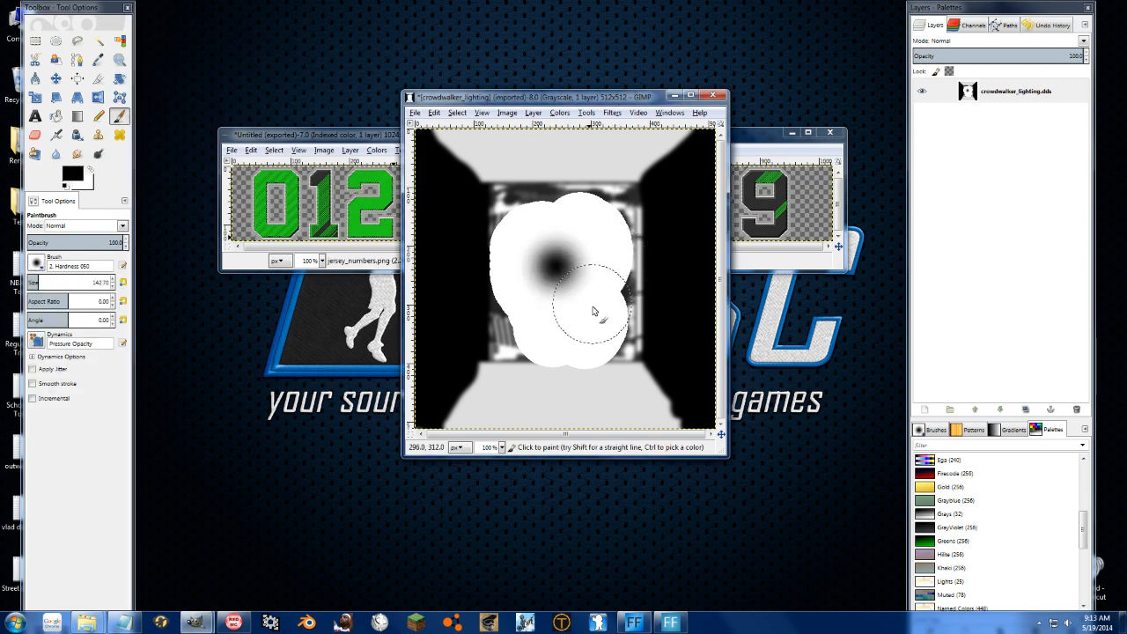
click(572, 314)
click(537, 259)
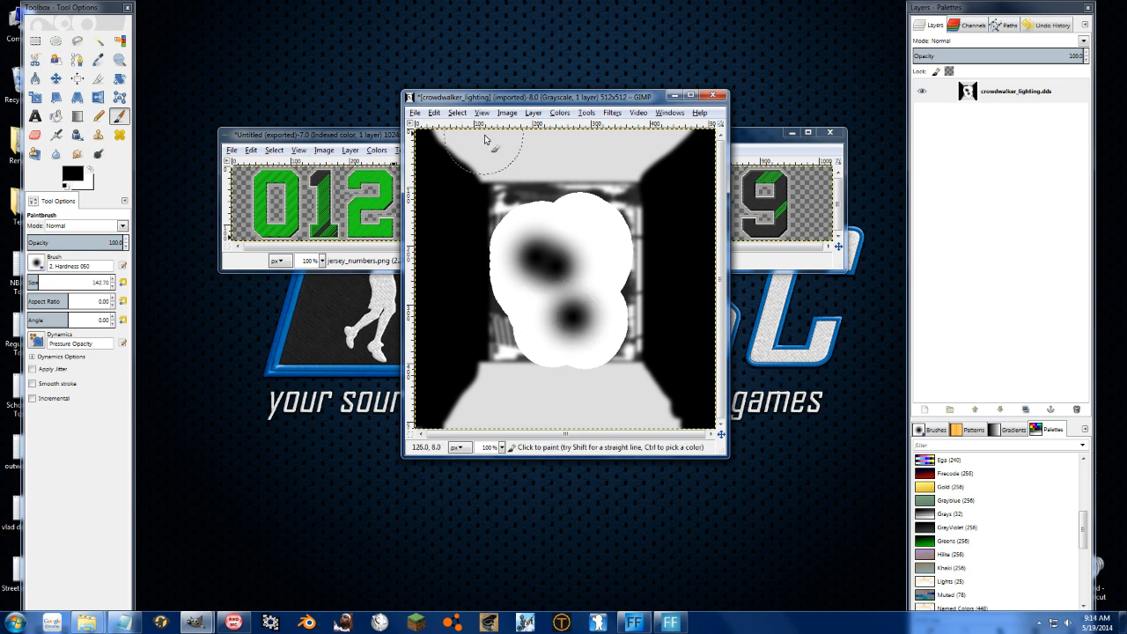
Convert the crowdwalker_lighting image from grayscale to RGB colour mode.
click(533, 113)
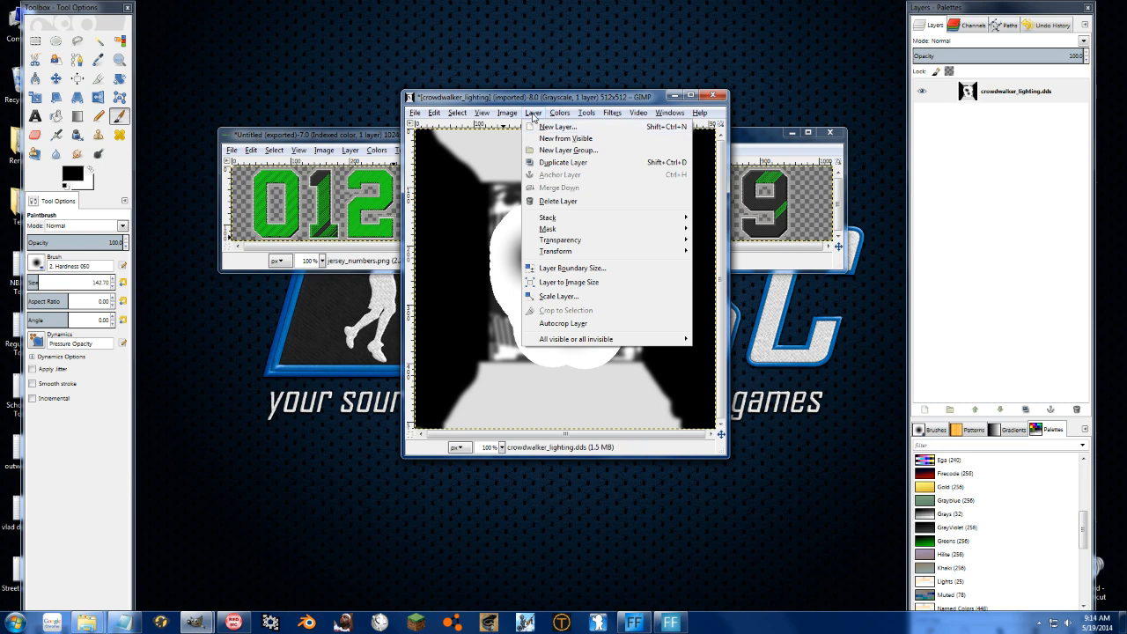
mouse_move(489, 111)
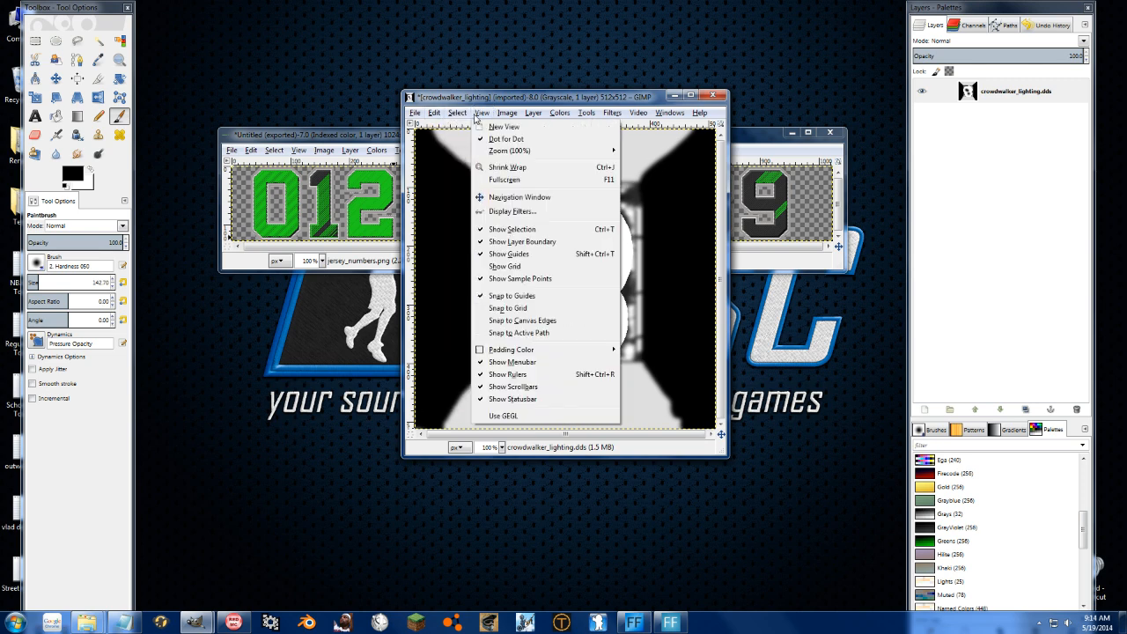
mouse_move(521, 138)
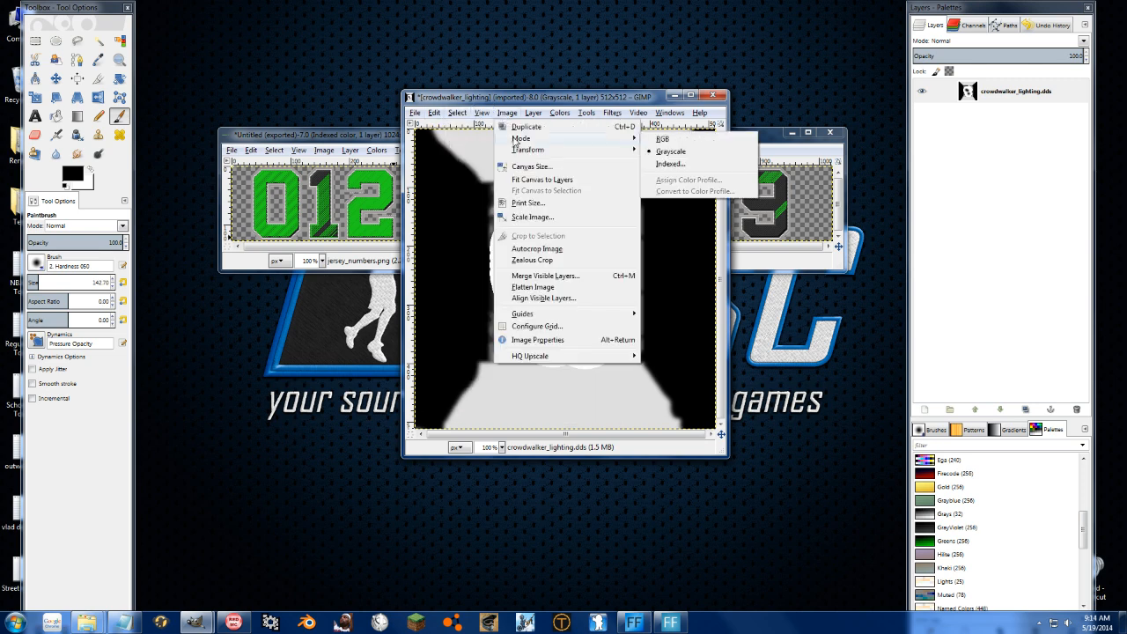
click(675, 158)
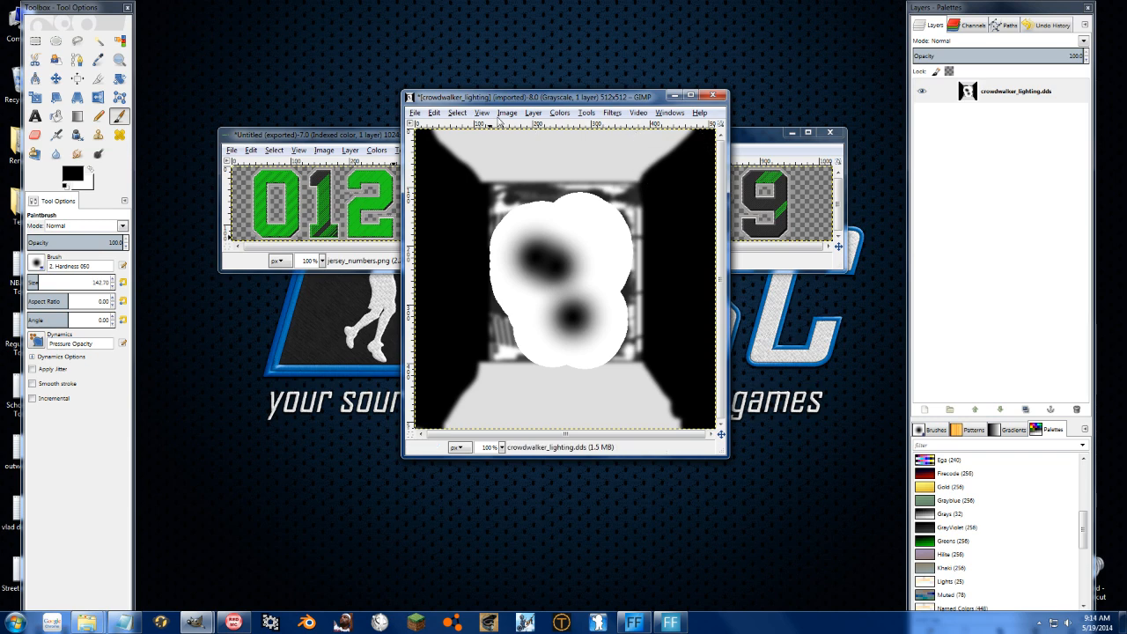
click(507, 112)
mouse_move(528, 140)
click(662, 140)
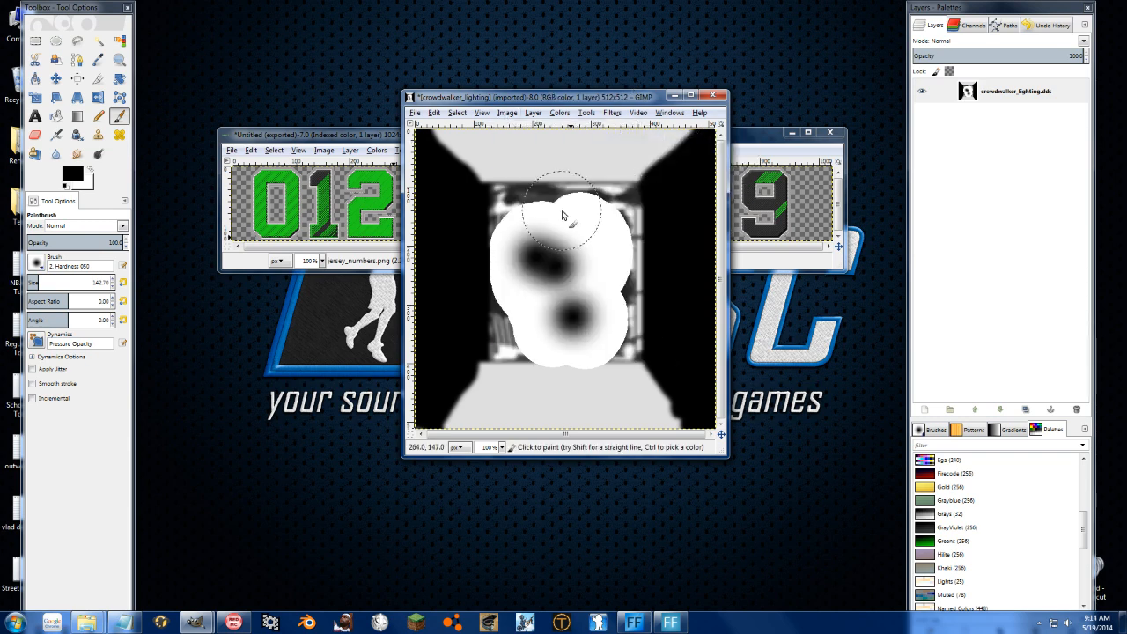
Set the foreground colour to red (ff1e1e) and paint soft red beside the upper black spots in the white area.
click(77, 181)
click(215, 94)
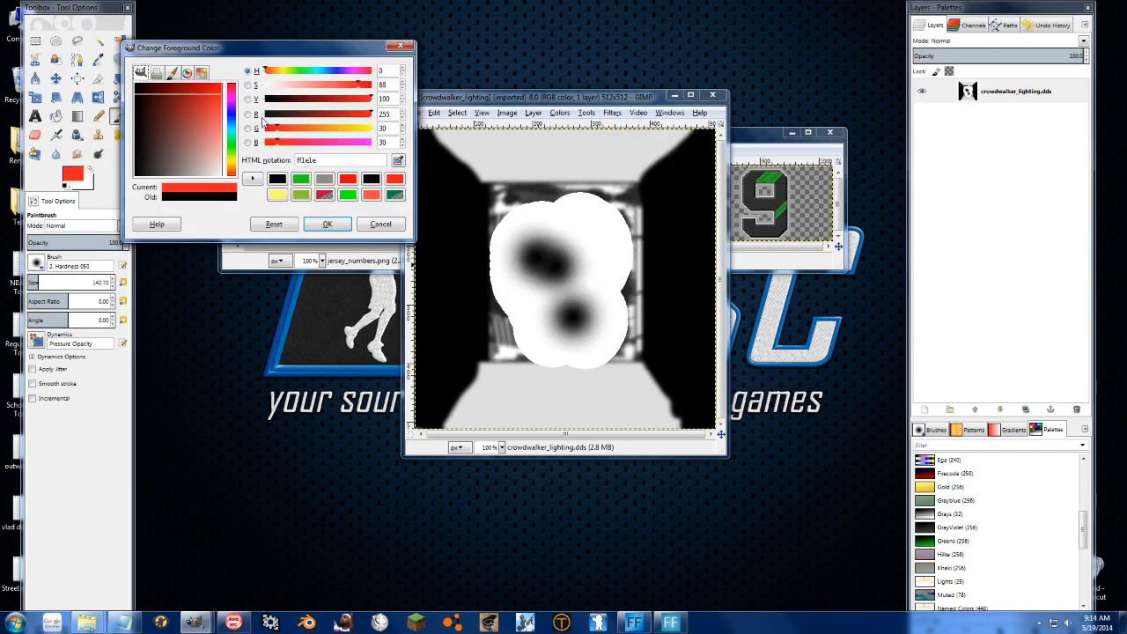
click(324, 222)
click(576, 245)
Convert the crowdwalker_lighting image back to grayscale mode.
click(456, 113)
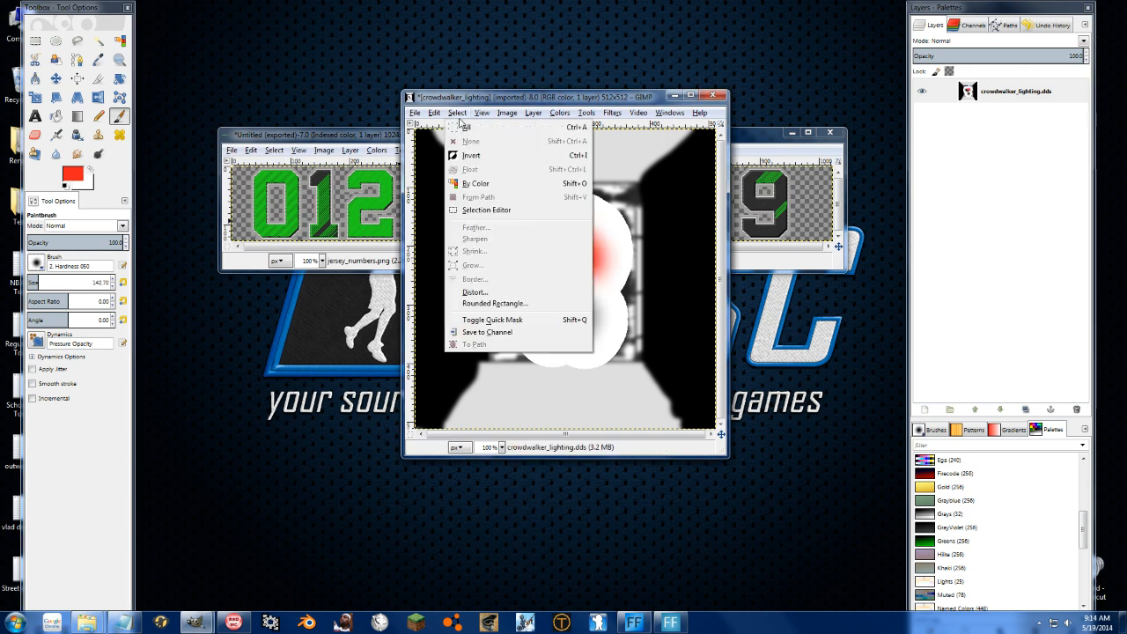
mouse_move(528, 139)
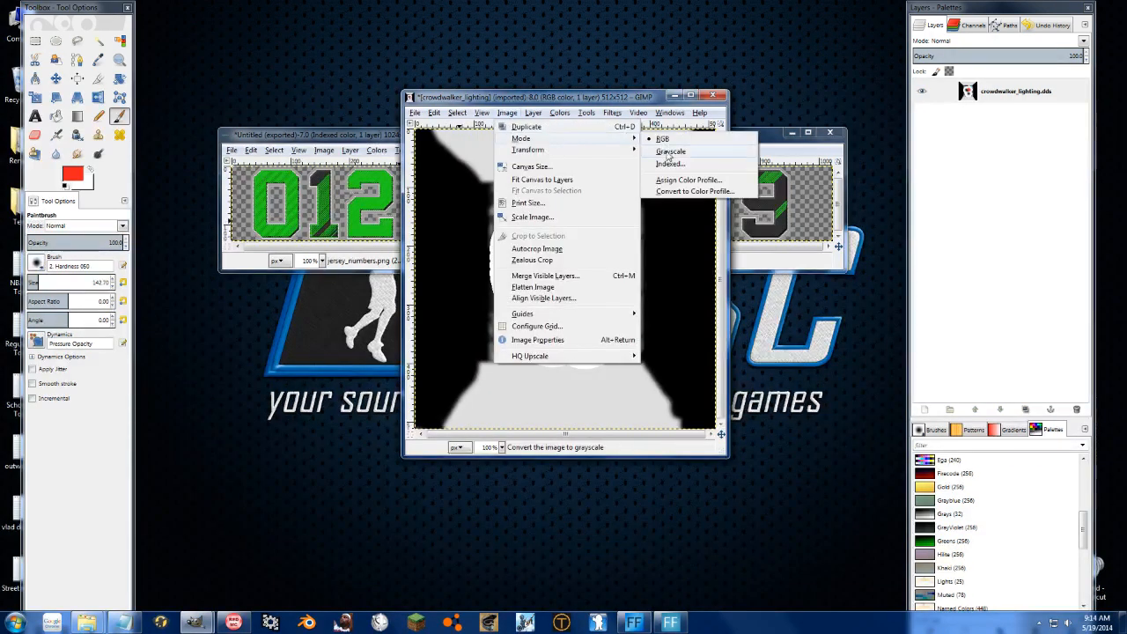
click(667, 151)
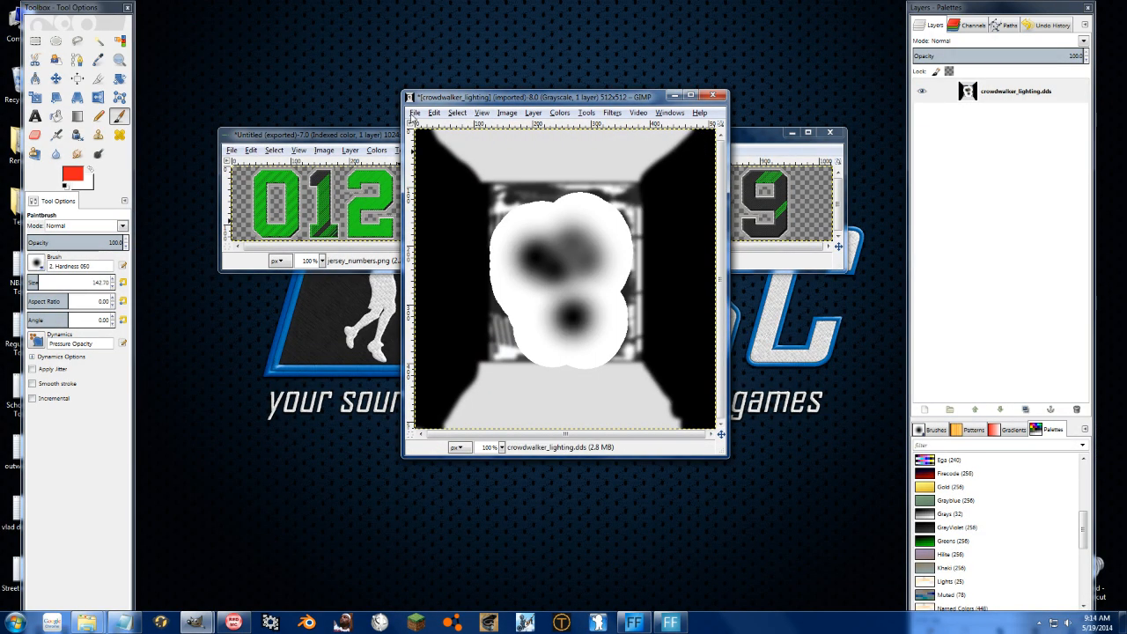
Export the lighting image to the desktop under the name crowdwalker_lighting1.dds.
click(414, 112)
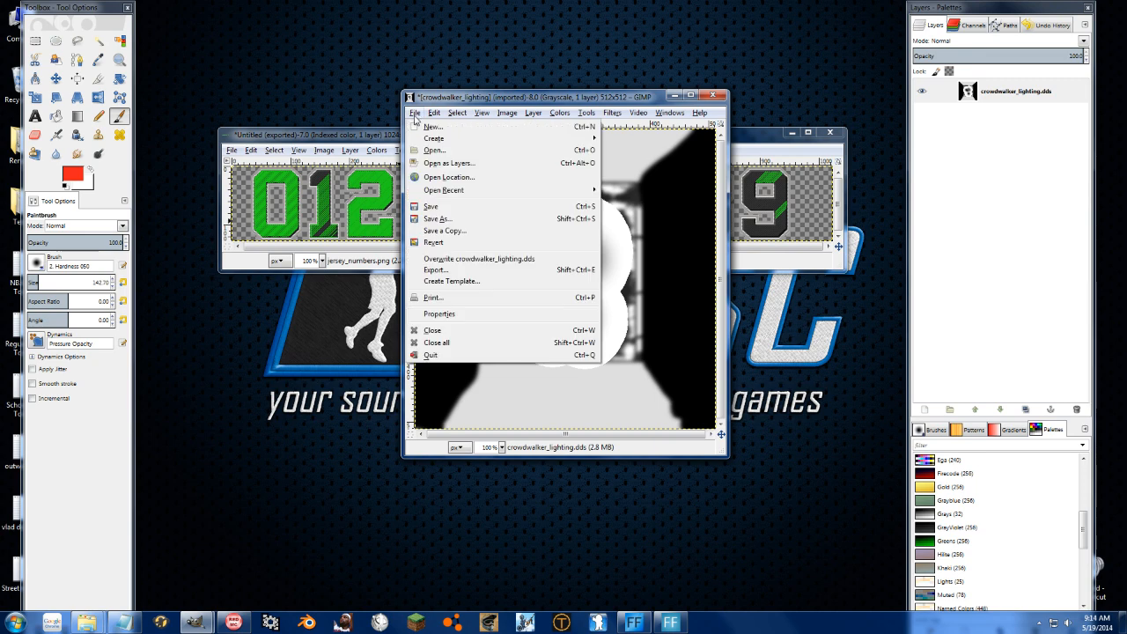
click(434, 270)
double_click(535, 240)
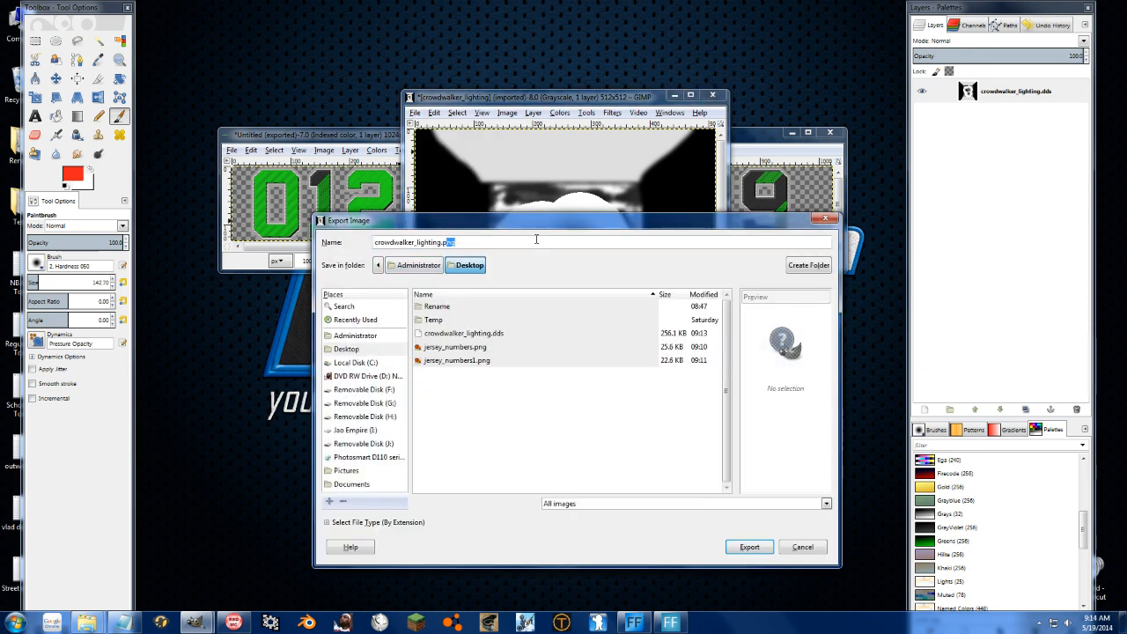
key(BackSpace)
text(dds1)
click(749, 547)
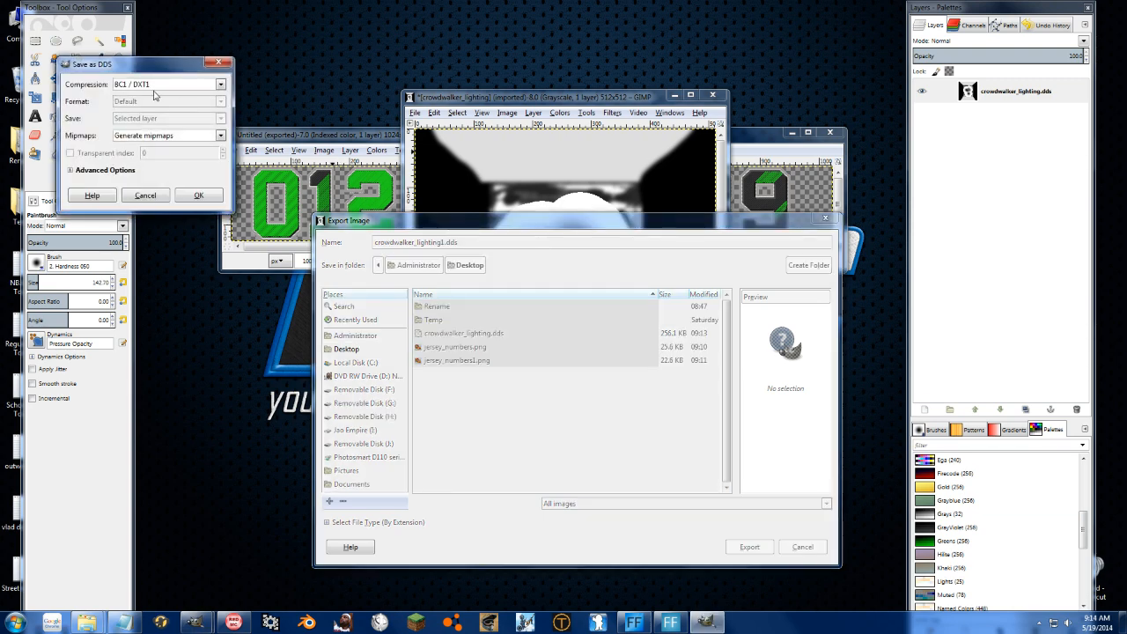
Save the DDS with compression None, format L8 and no mipmaps.
click(154, 86)
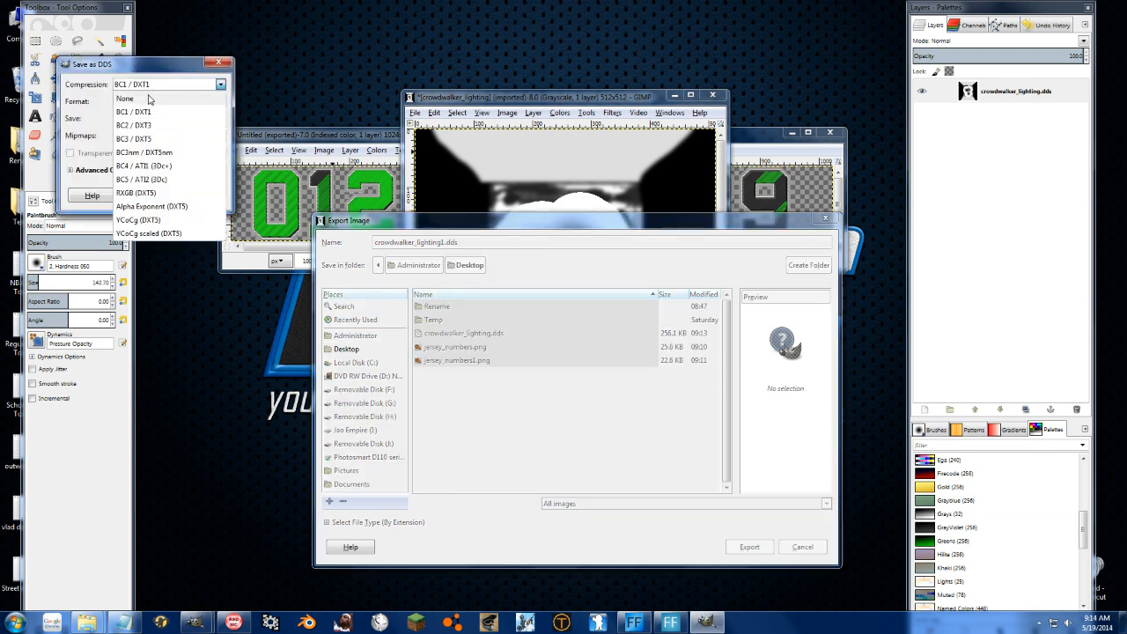
click(148, 99)
click(147, 103)
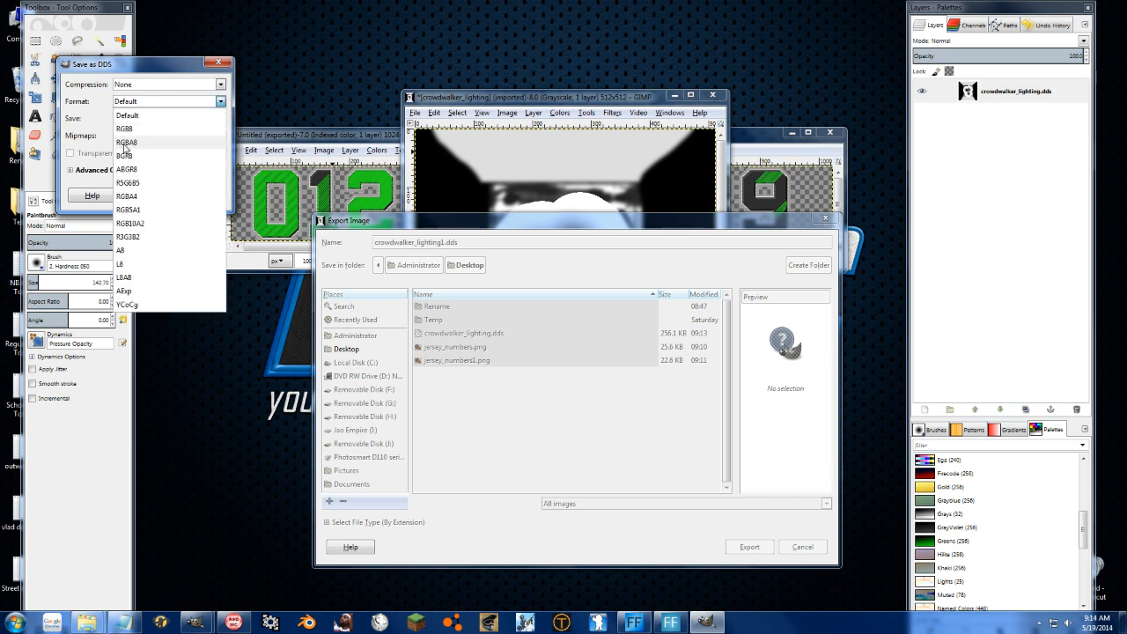
click(128, 263)
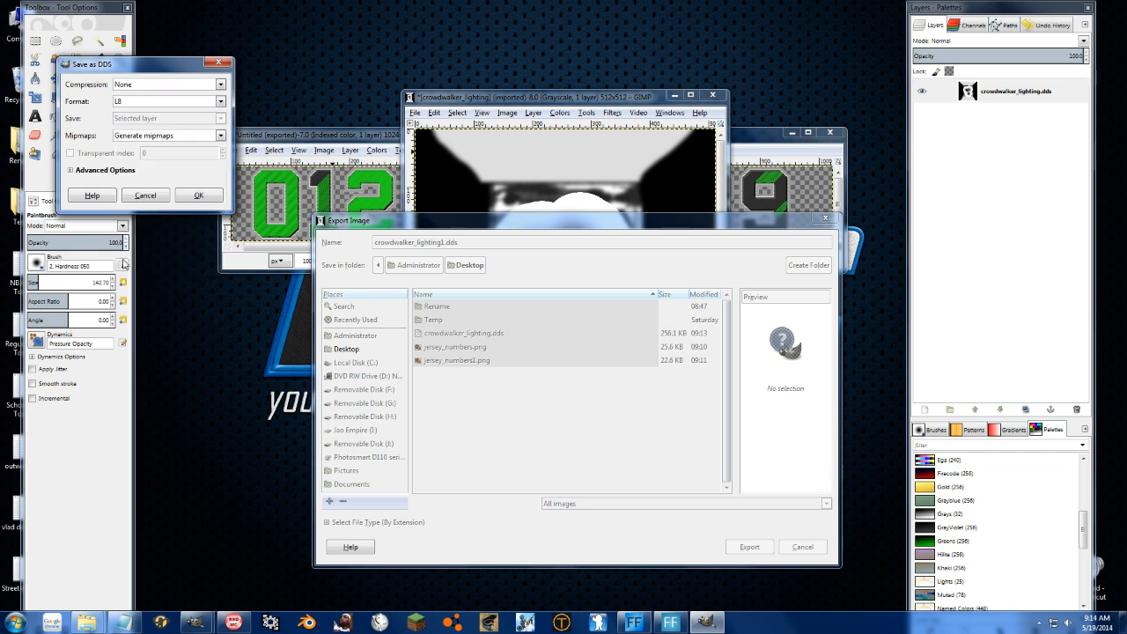
click(135, 143)
click(139, 150)
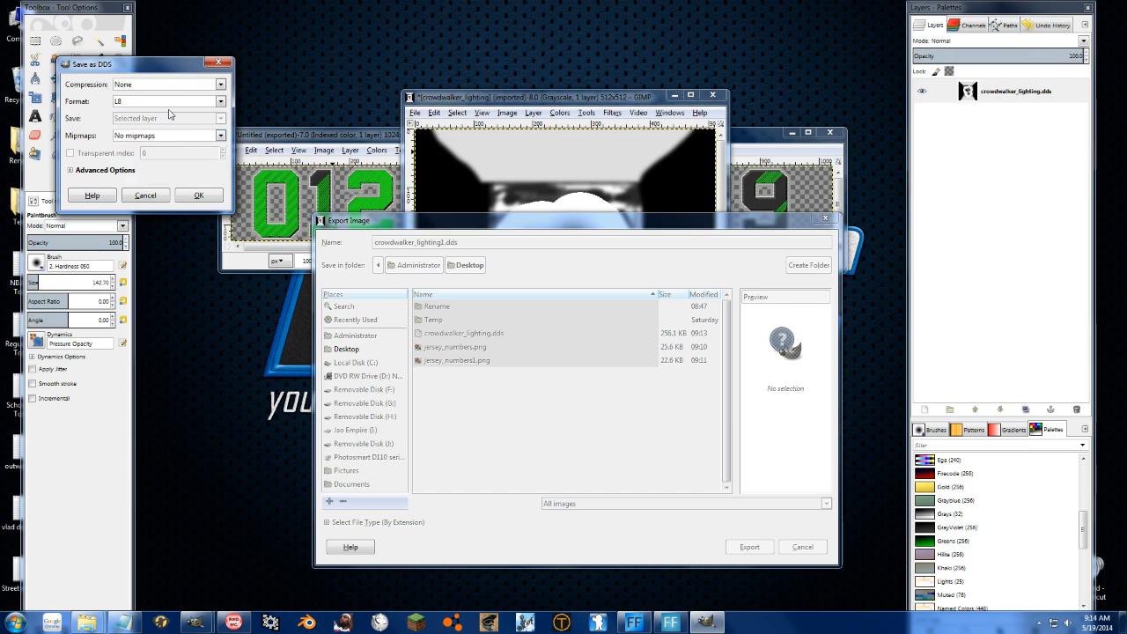
click(192, 195)
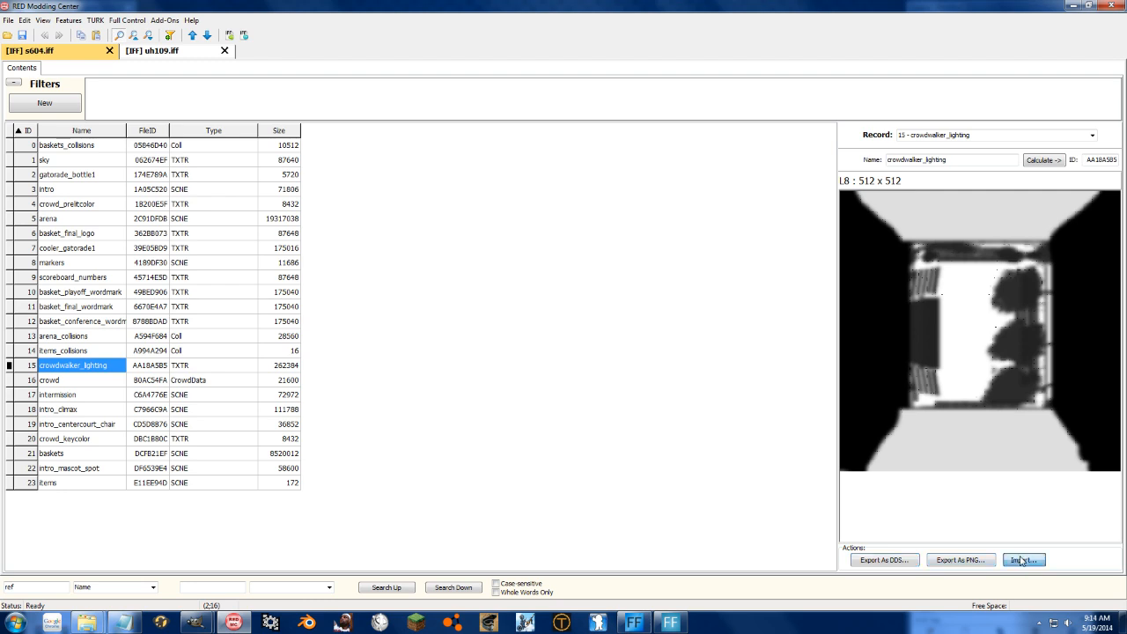
In RED Modding Center, import crowdwalker_lighting1.dds into the crowdwalker_lighting record of s604.iff and export the texture to the desktop as crowdwalker_lighting.png.
click(1024, 560)
double_click(297, 311)
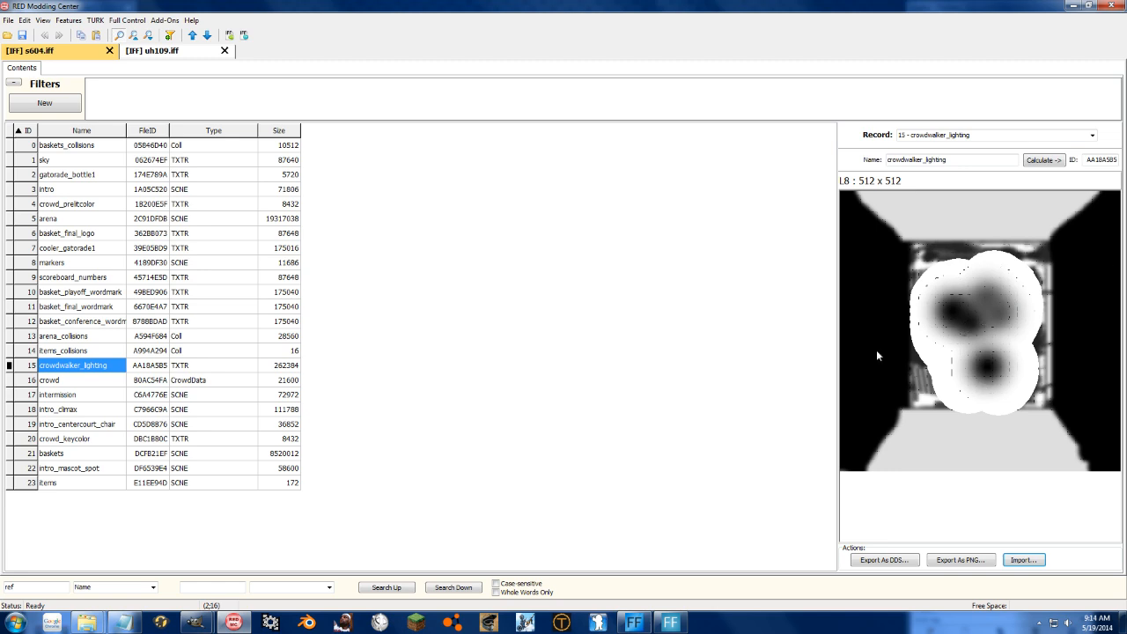
click(957, 560)
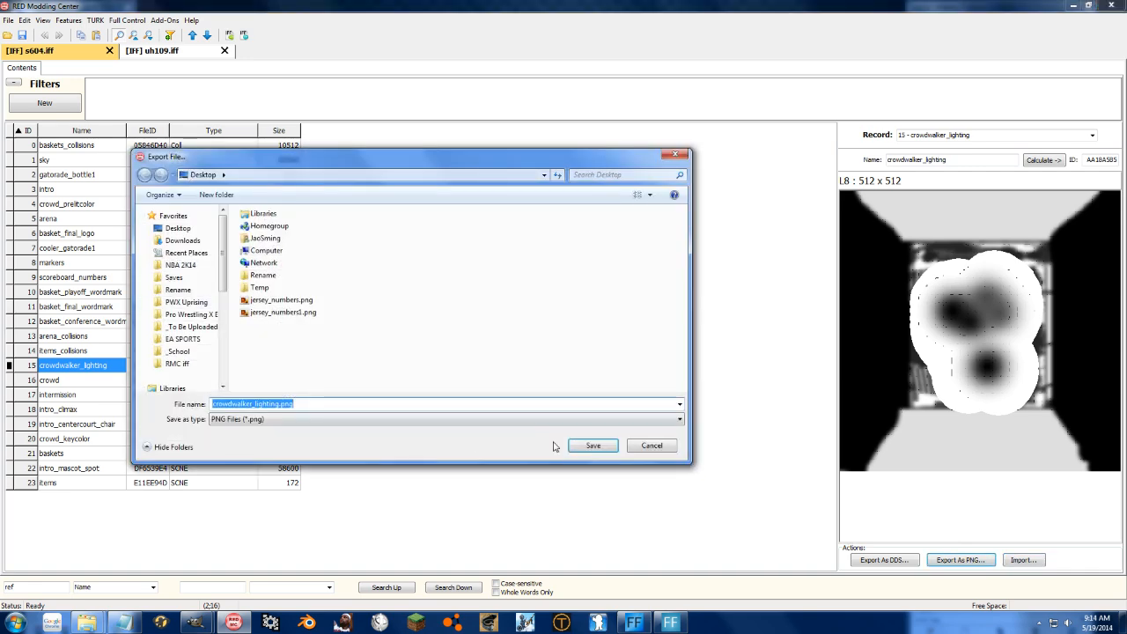
click(592, 446)
Open the exported crowdwalker_lighting.png from the desktop, examine its painted area up close, close it and return to RED Modding Center.
click(1123, 622)
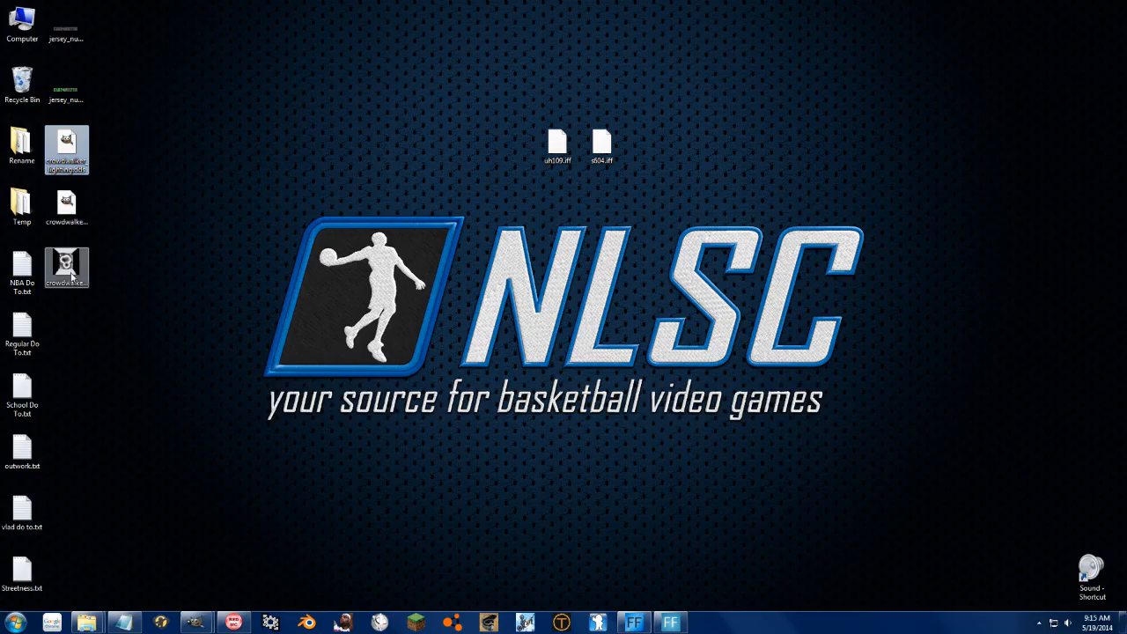
double_click(71, 276)
scroll(564, 276, up, 3)
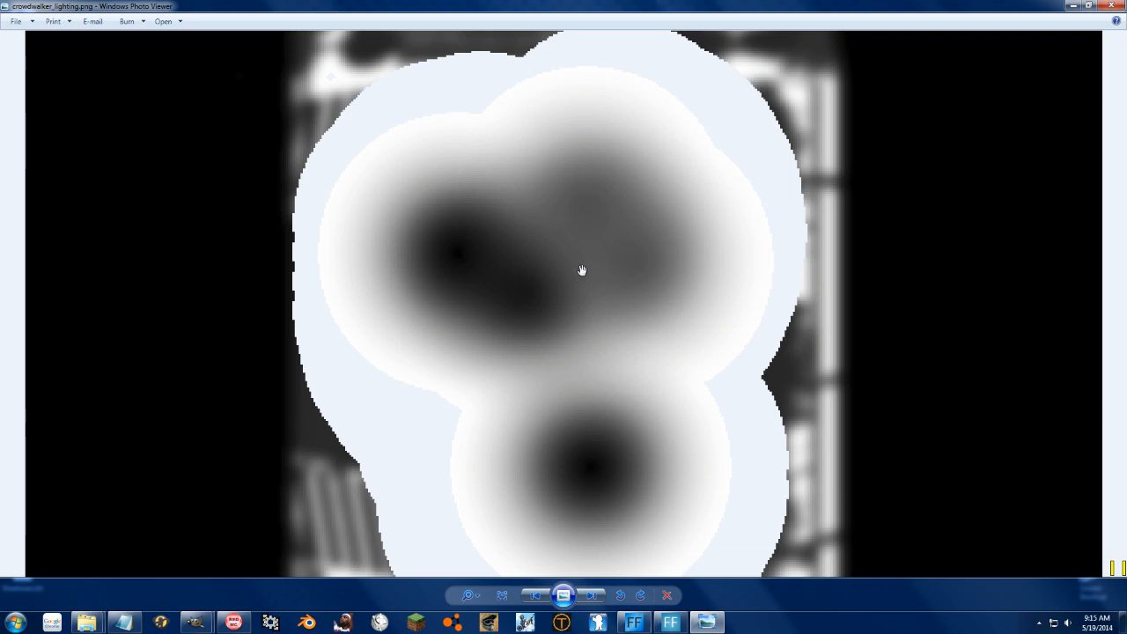
scroll(556, 229, down, 3)
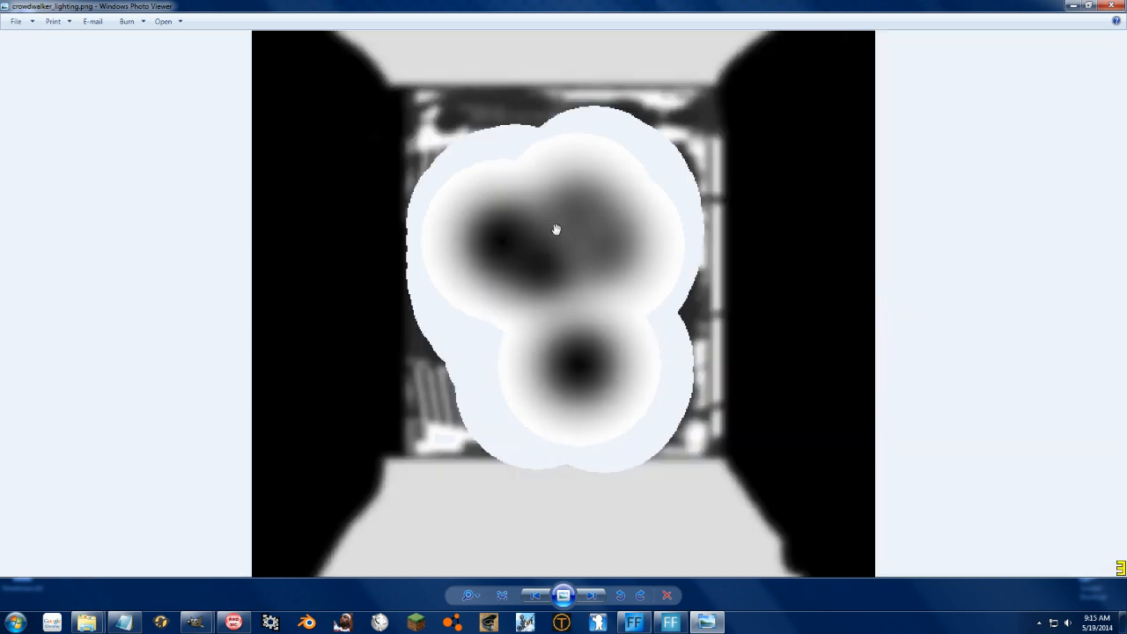
click(1111, 5)
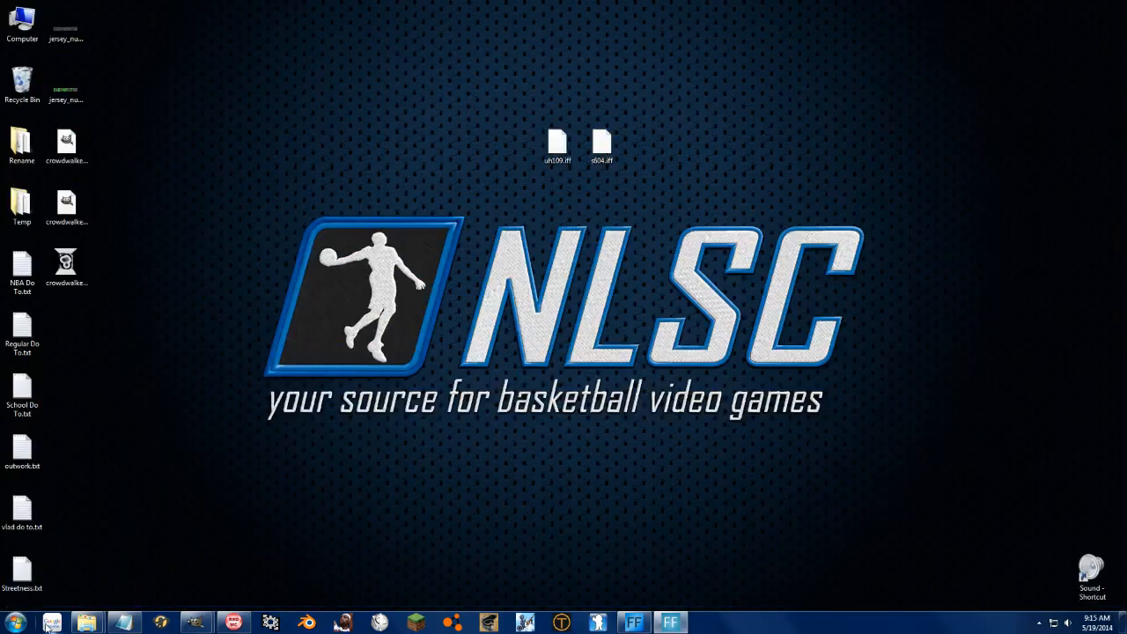
click(243, 621)
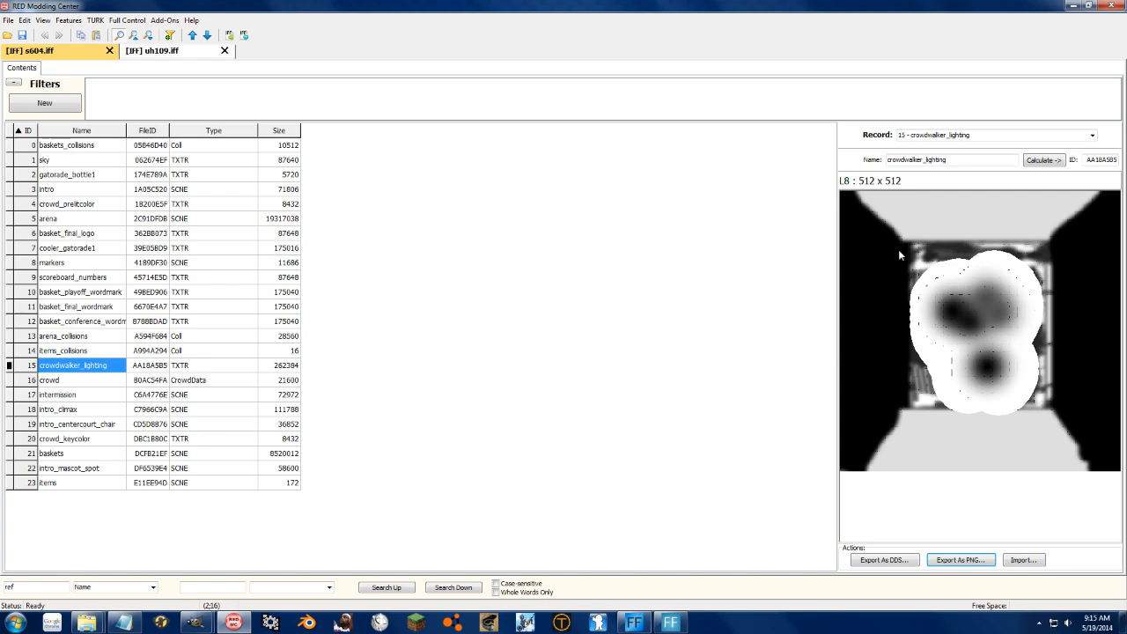